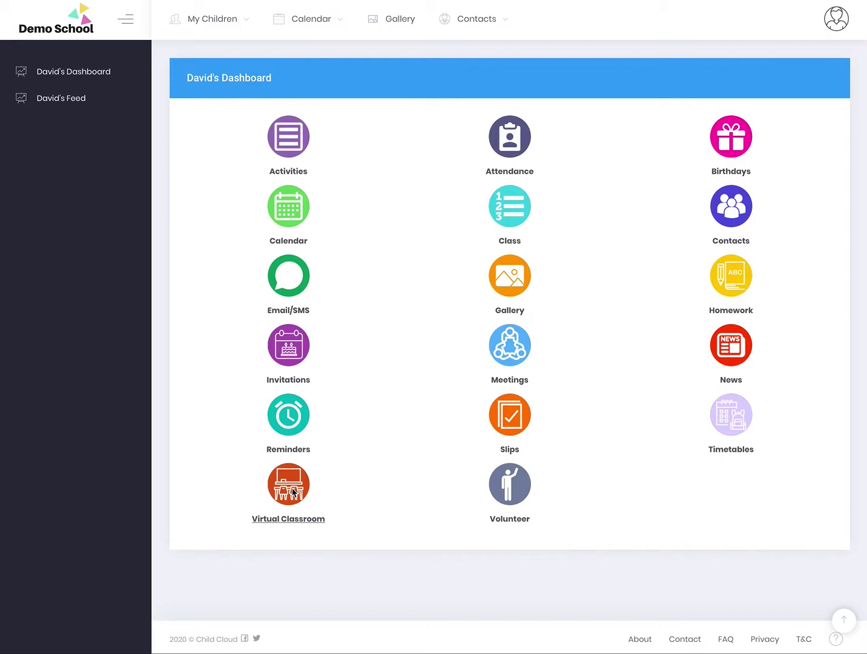
- Open the Grammar lesson of the English subject in the child's virtual classroom and read through its content and attachments
left_click(293, 493)
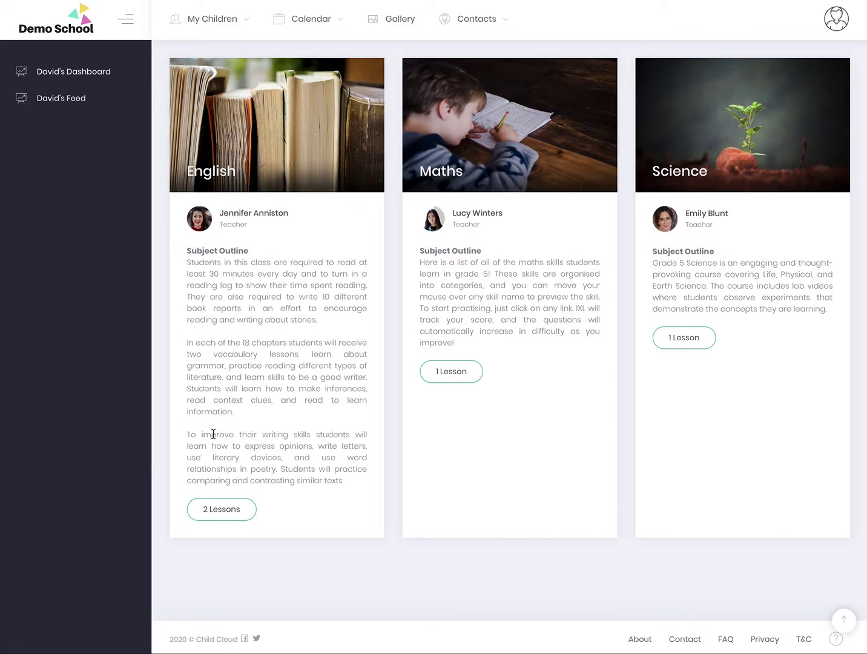
left_click(227, 515)
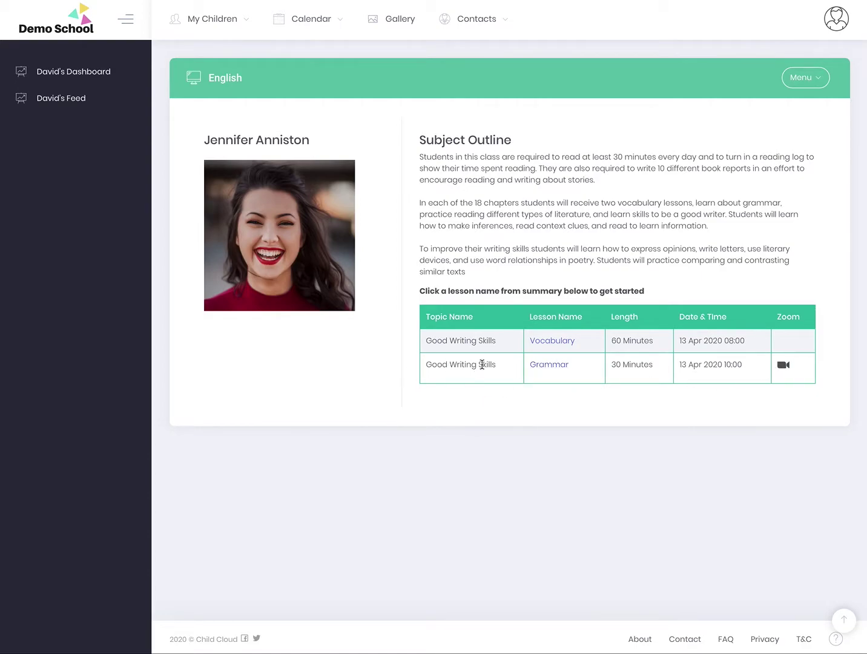
left_click(548, 365)
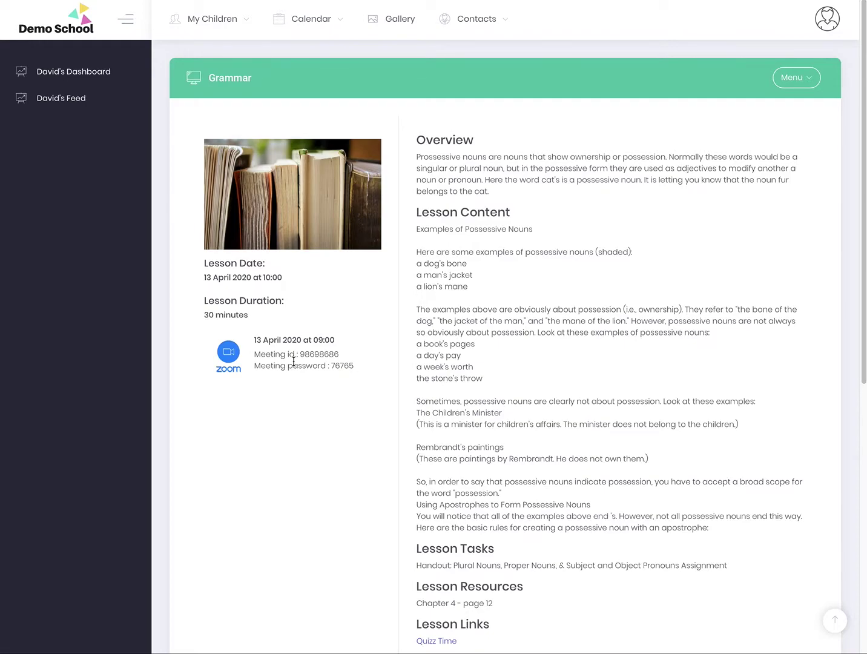
scroll(551, 405, "down", 5)
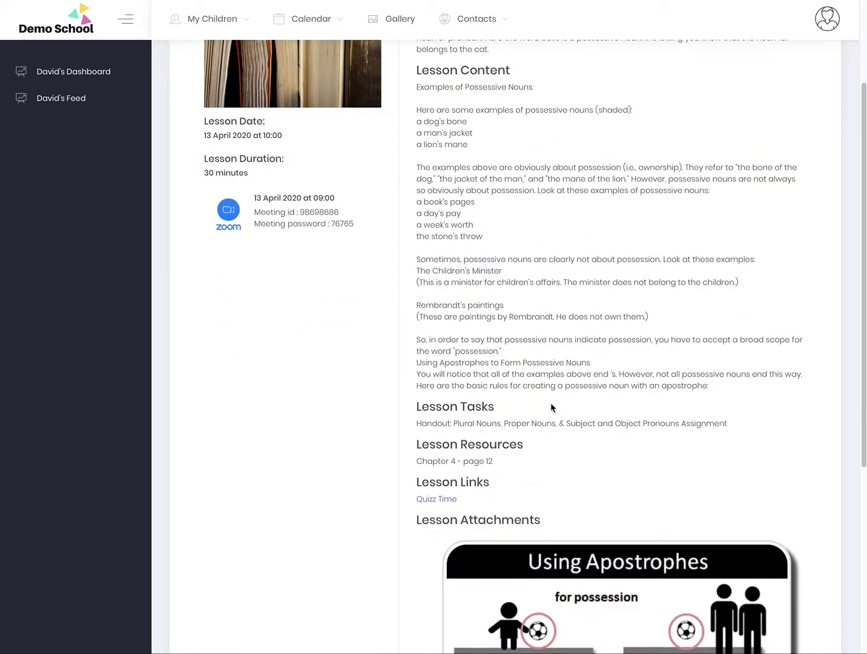
scroll(551, 405, "down", 2)
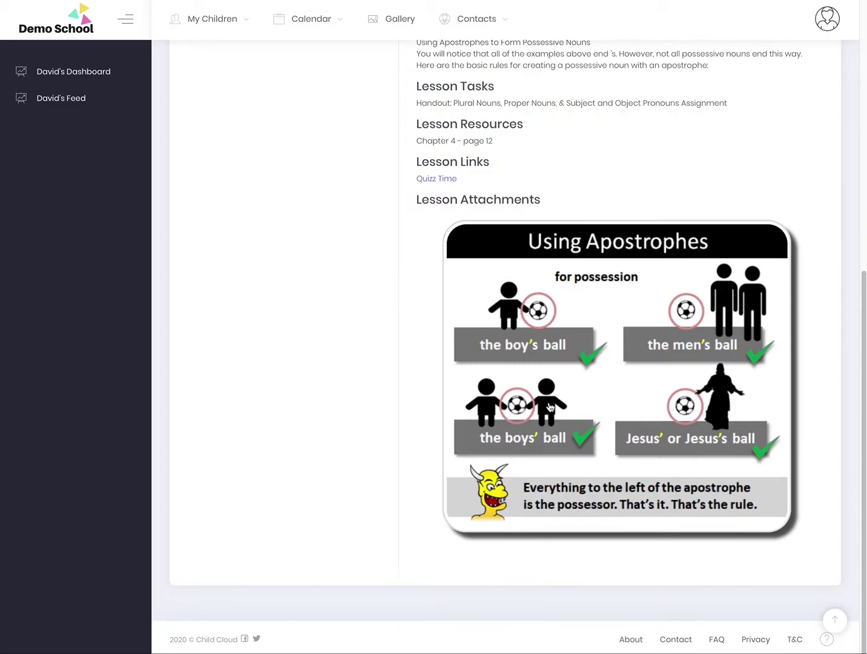
- View the Grammar lesson's Quizz Time link, look through the possessive nouns page, and close it to return to the lesson
left_click(437, 201)
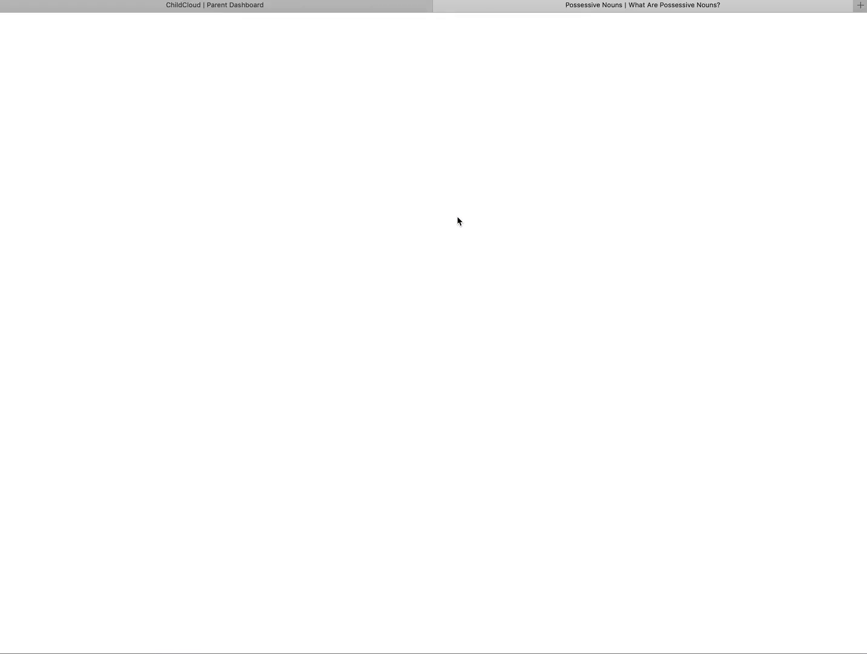
scroll(408, 321, "down", 5)
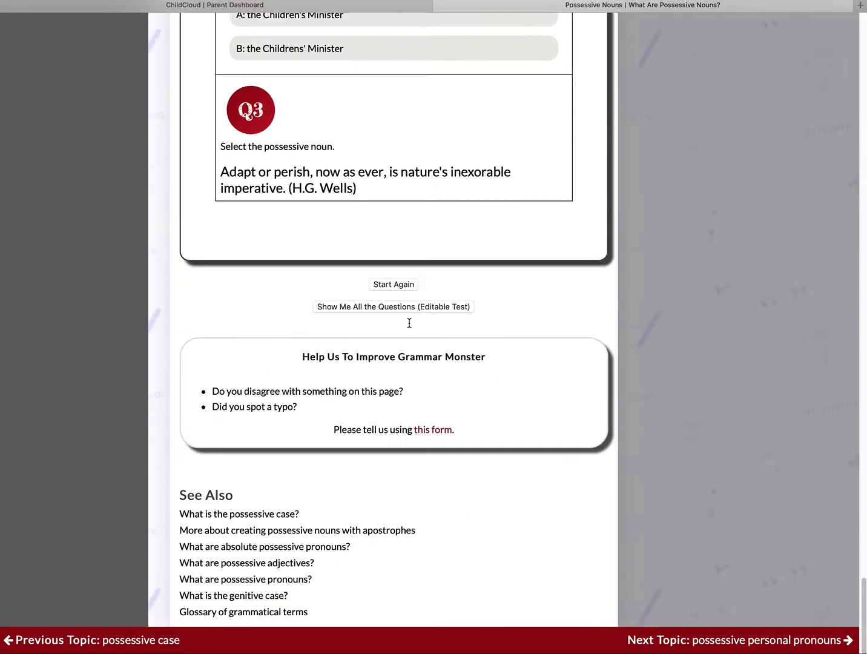
scroll(409, 321, "up", 15)
scroll(409, 328, "up", 7)
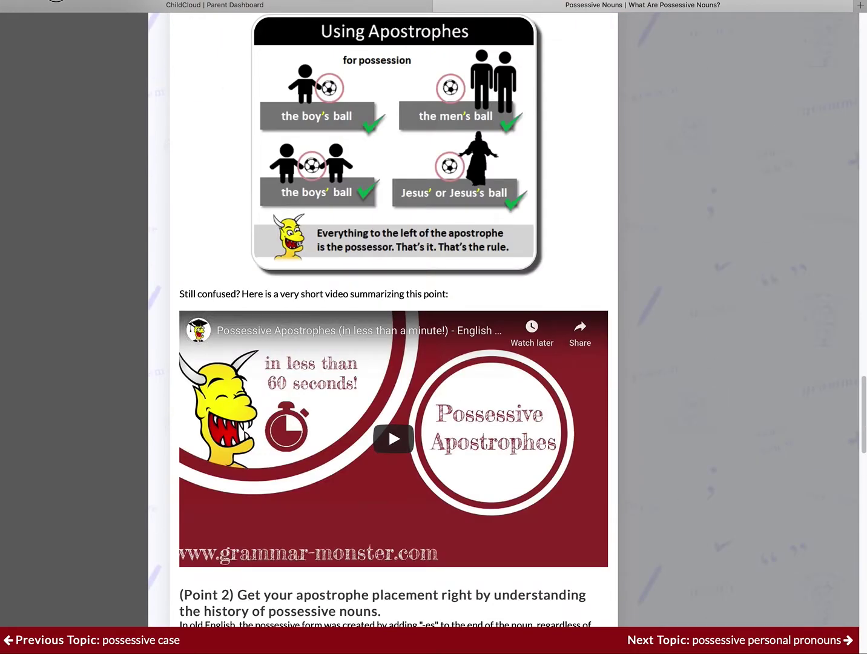
key("super+w")
scroll(468, 285, "up", 6)
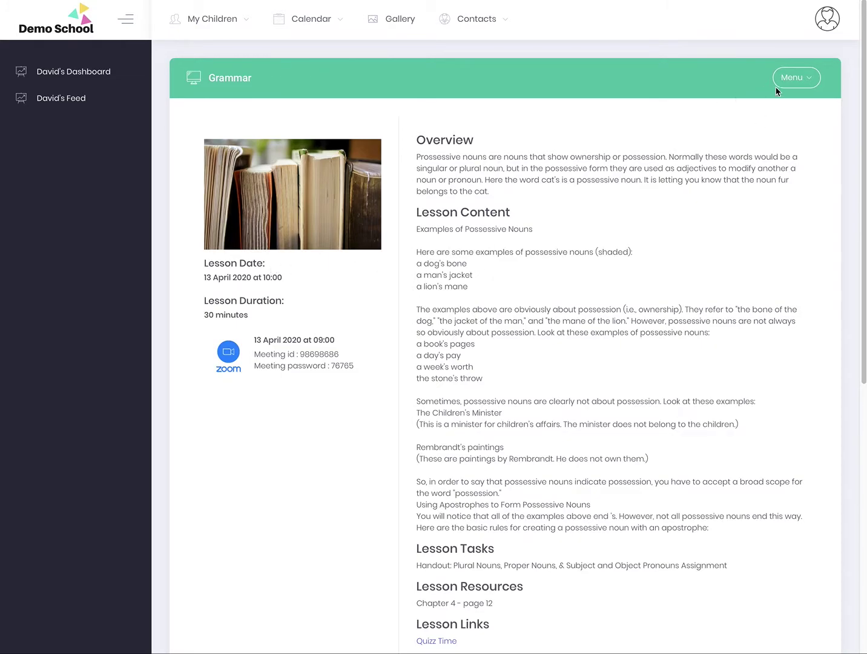
- Open the child's lesson calendar and look over the lessons listed for the week of April 12–18, 2020
left_click(806, 79)
left_click(762, 174)
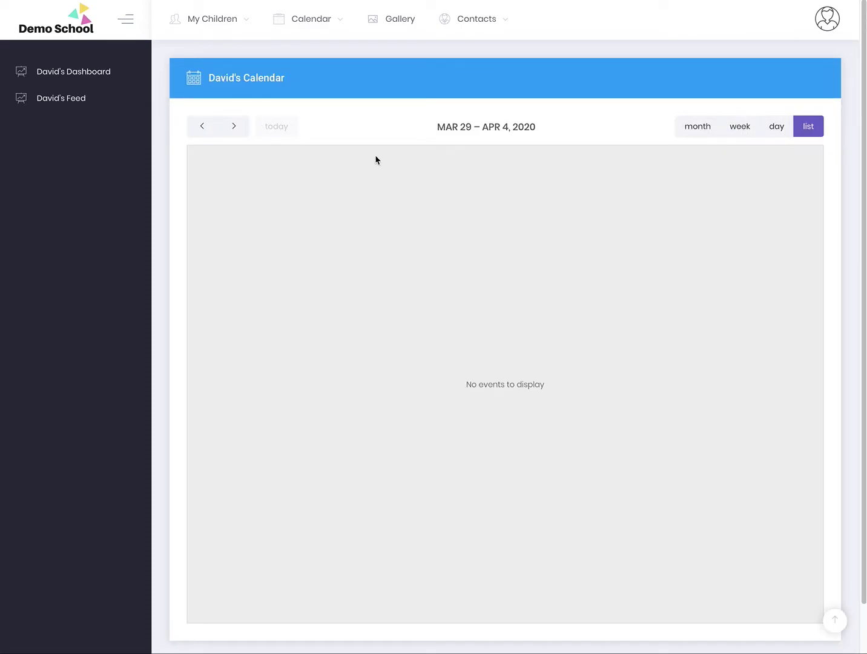
left_click(233, 128)
left_click(232, 130)
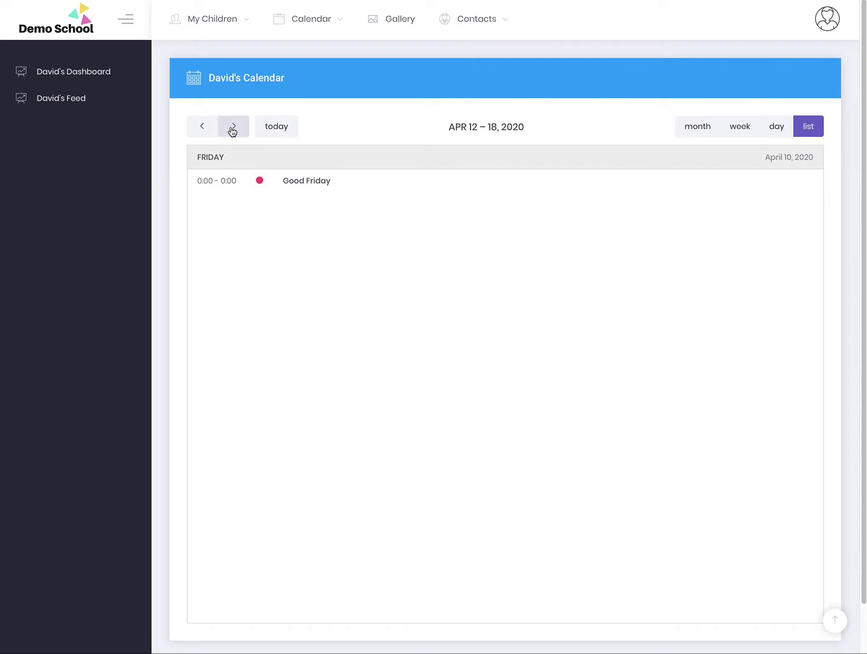
left_click(232, 130)
left_click(202, 129)
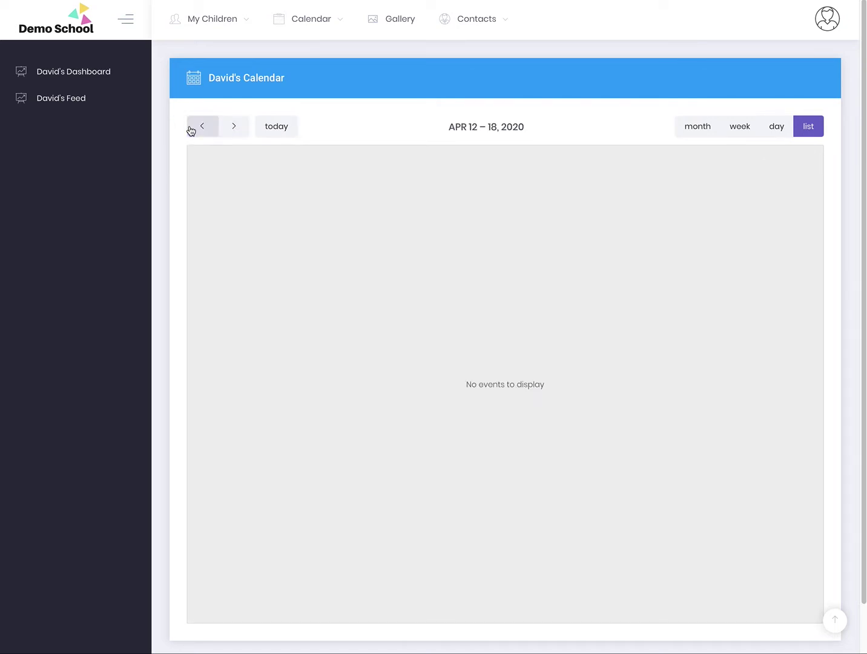
mouse_move(273, 211)
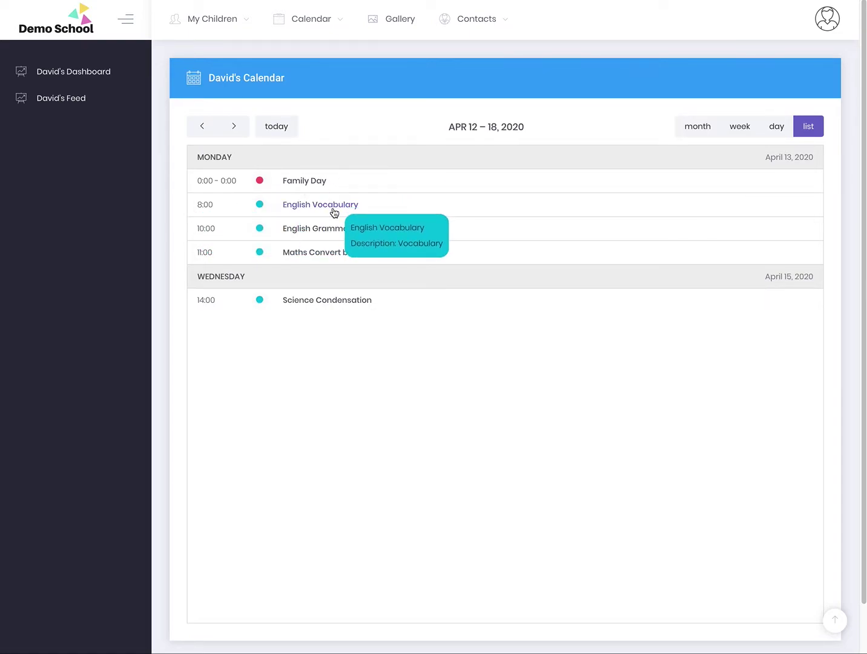
mouse_move(323, 230)
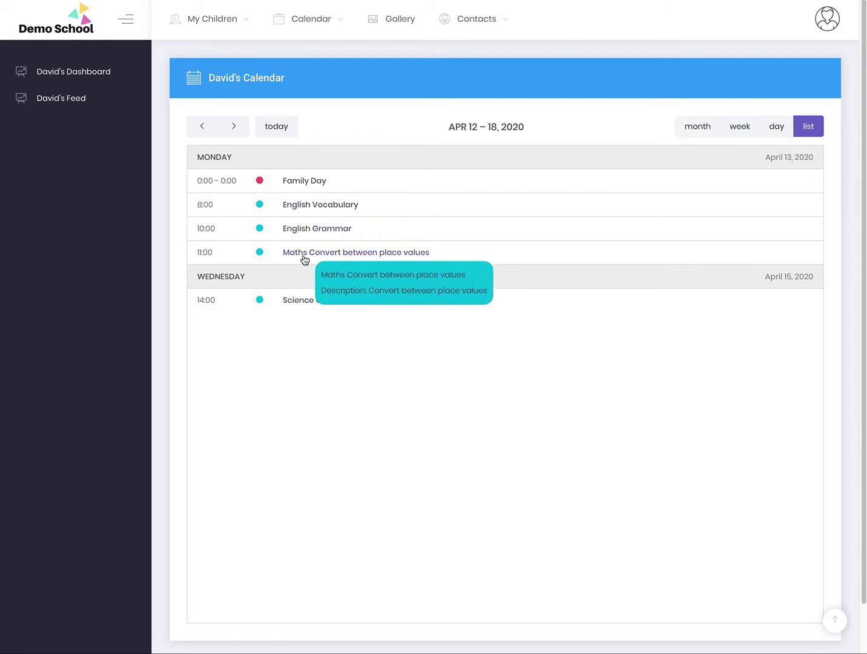
mouse_move(306, 304)
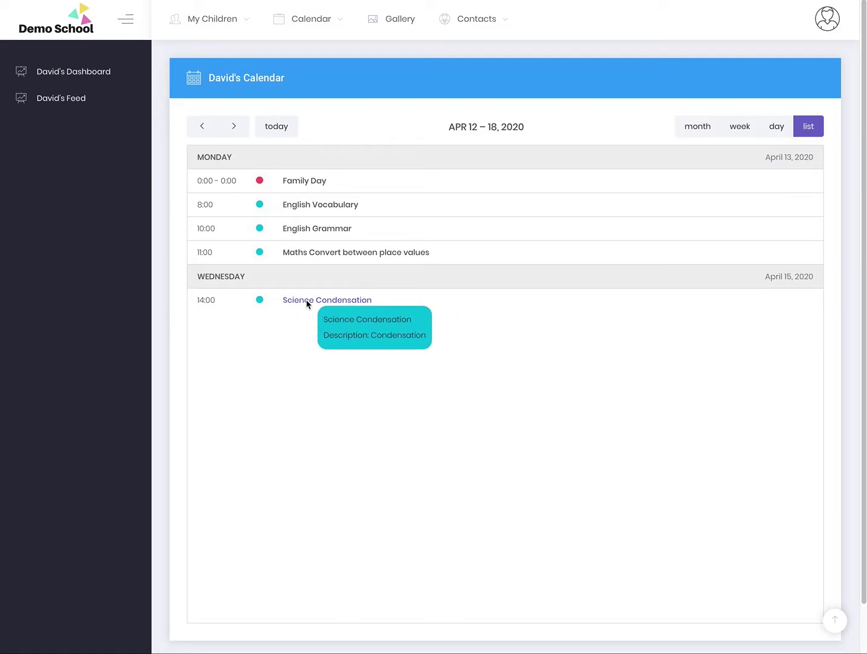
- Open the Science Condensation lesson from the calendar and review its content, links and attachments
left_click(306, 299)
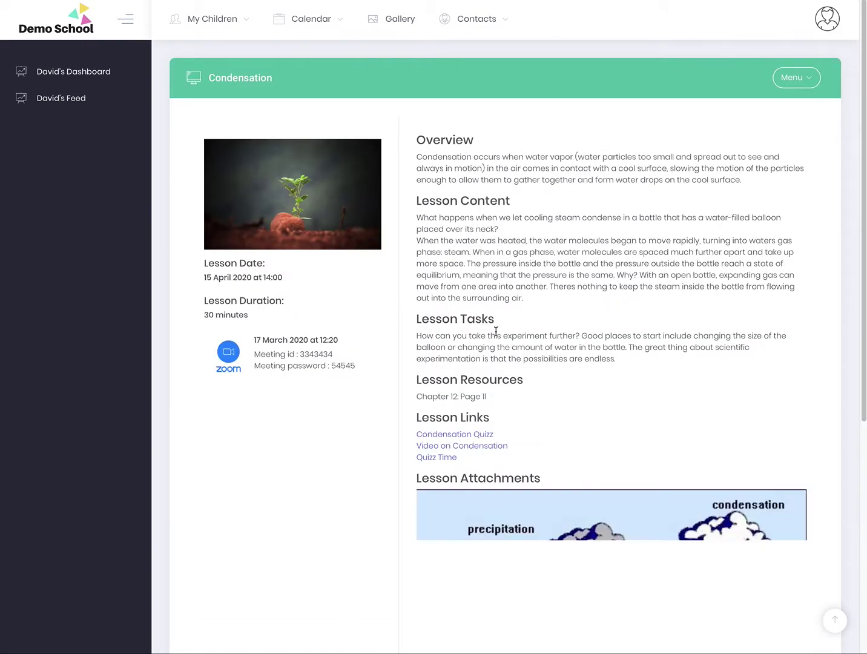
scroll(500, 331, "down", 5)
scroll(500, 331, "down", 1)
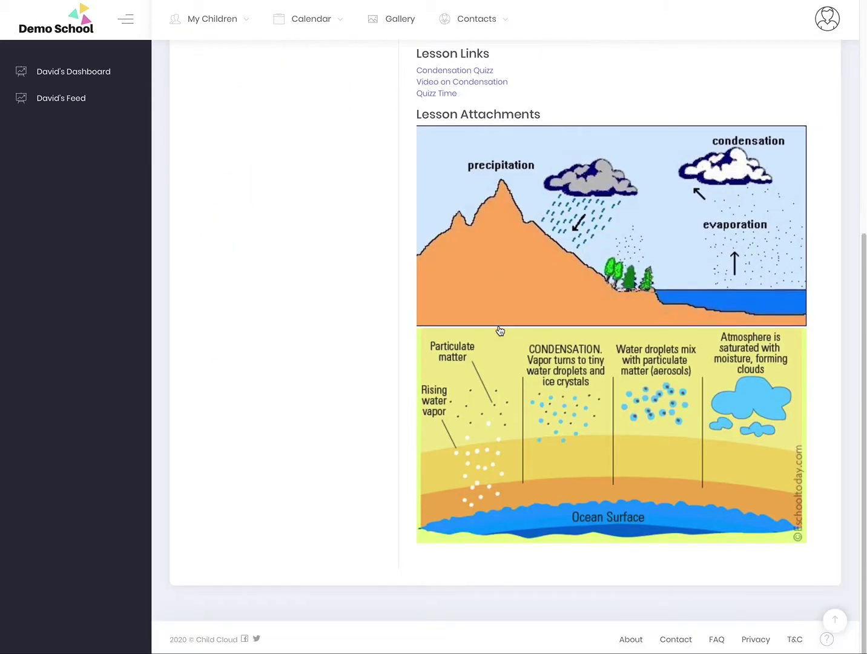
scroll(500, 331, "up", 6)
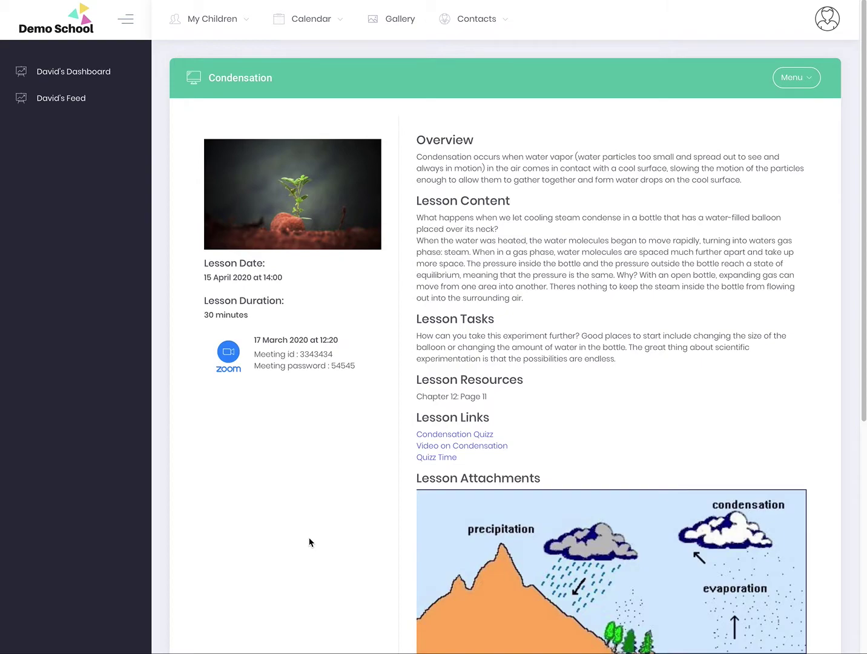
scroll(720, 219, "down", 10)
scroll(627, 372, "up", 10)
- Switch to Google Chrome and open the school's Virtual Classroom overview in the Academic section
left_click(203, 615)
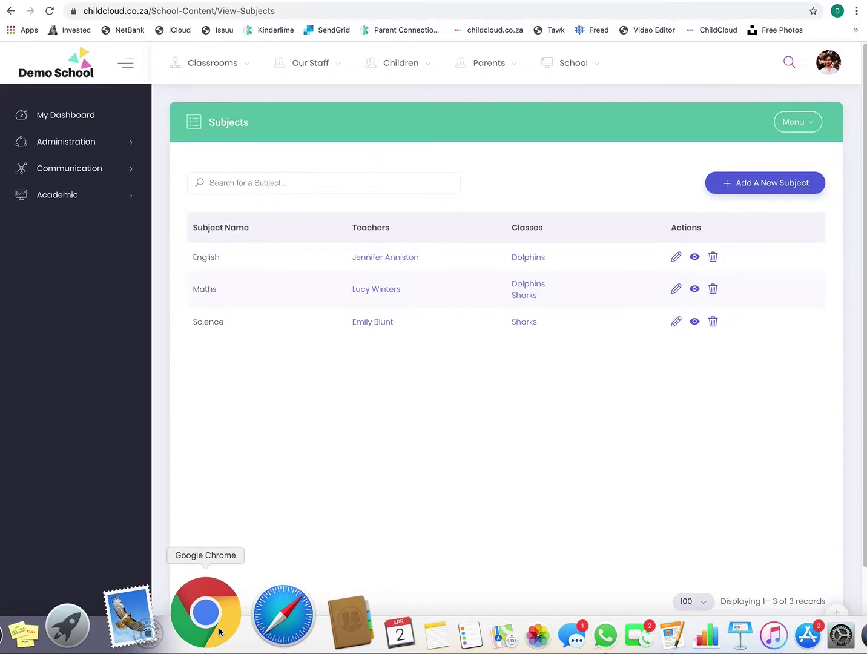
left_click(56, 114)
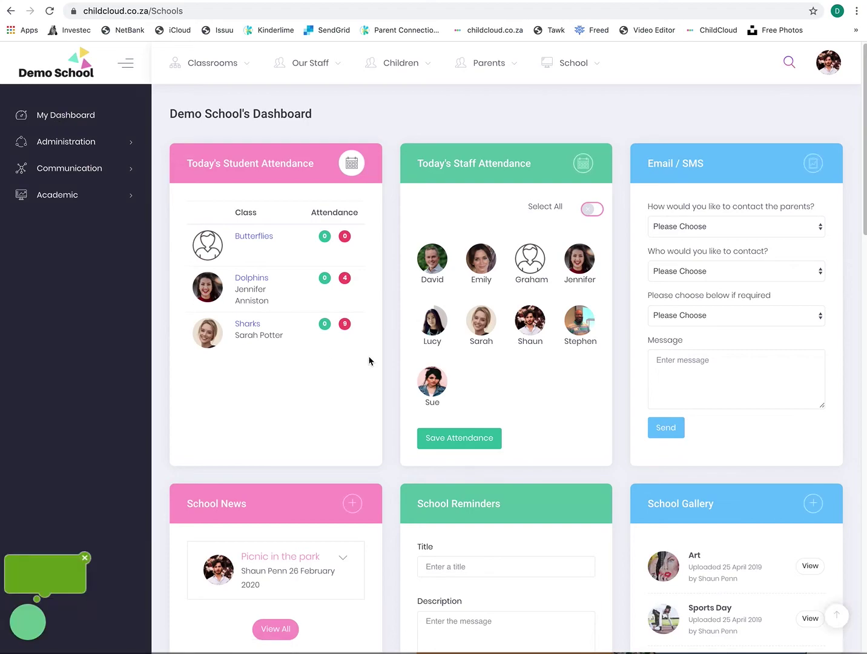
left_click(54, 195)
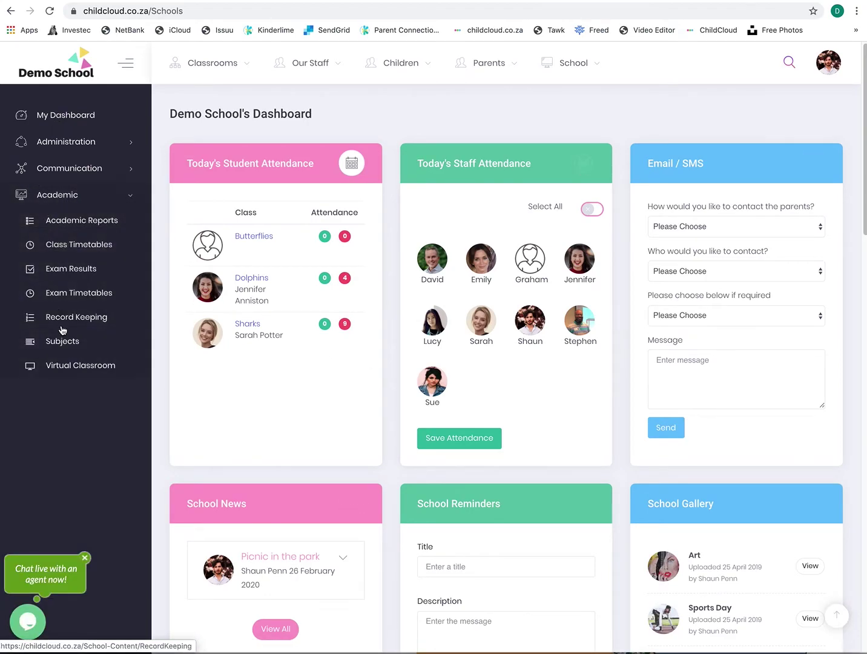
left_click(65, 365)
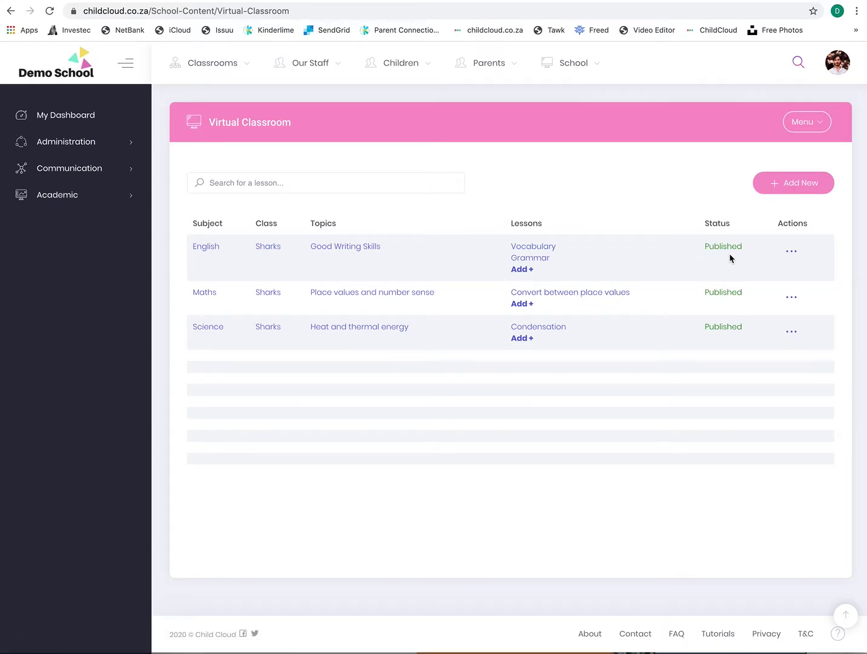
- Take the English subject for the Sharks class offline and publish it again
left_click(790, 252)
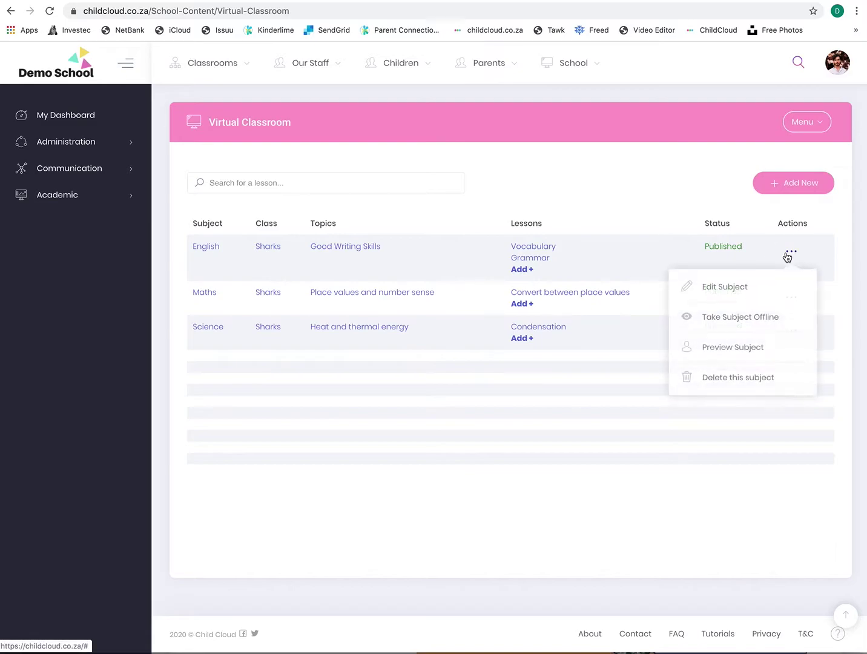
left_click(723, 319)
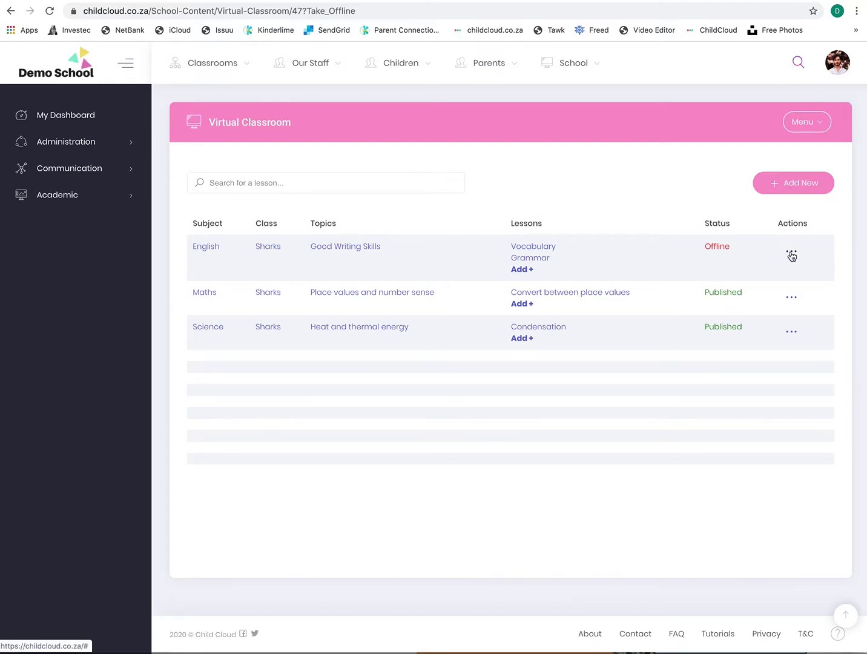
left_click(791, 251)
left_click(731, 316)
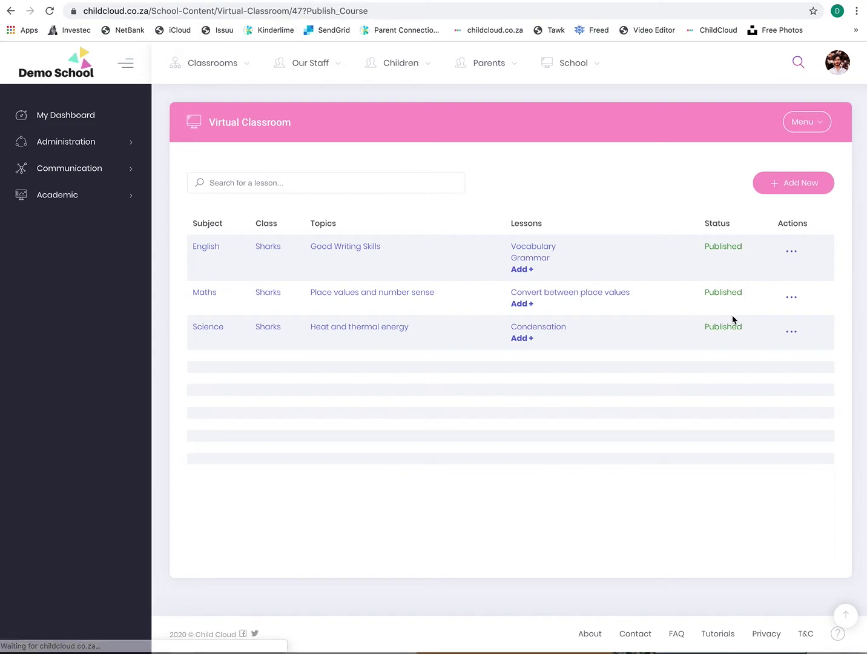
- Preview the English subject and its Grammar lesson, and return to the Virtual Classroom home page
left_click(792, 251)
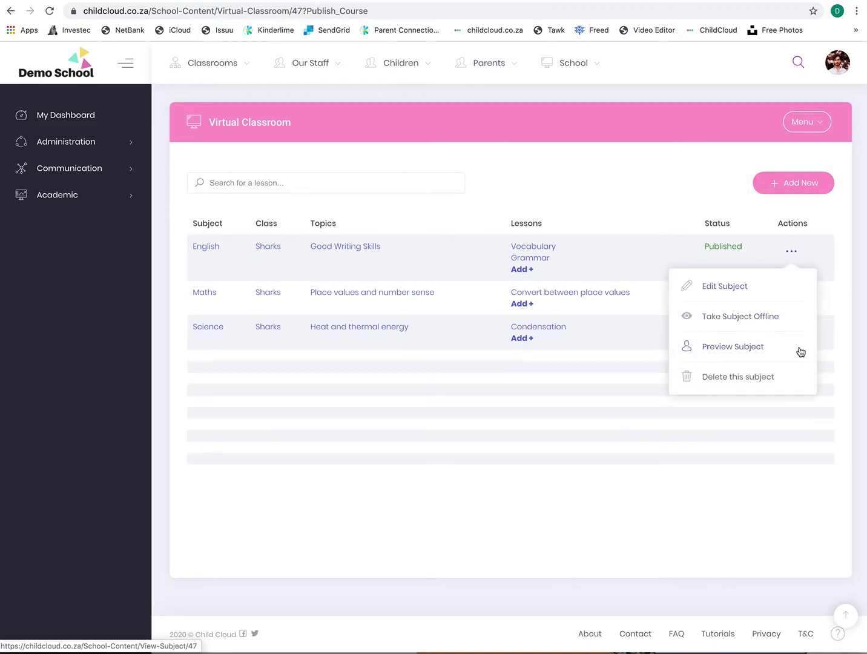
left_click(710, 351)
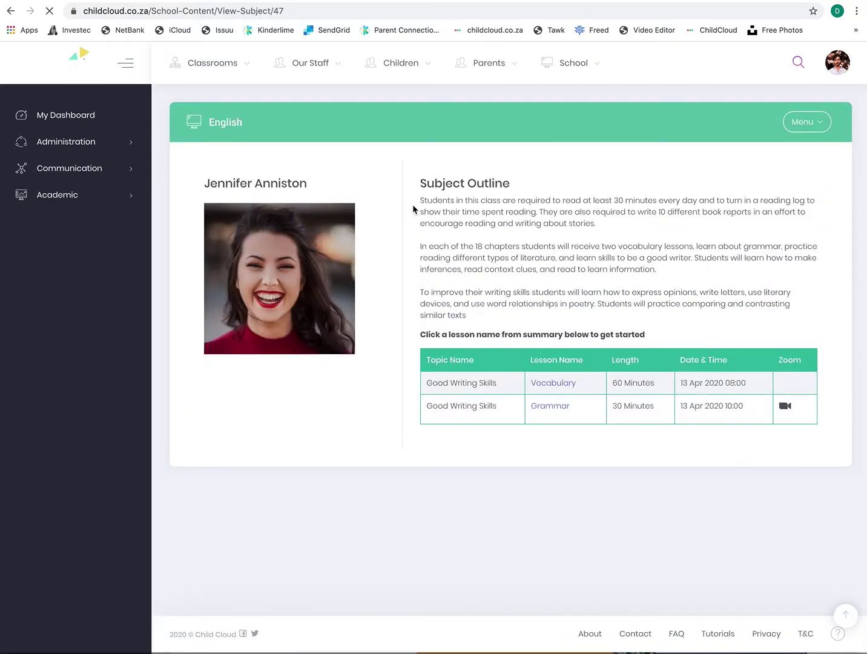
left_click(545, 406)
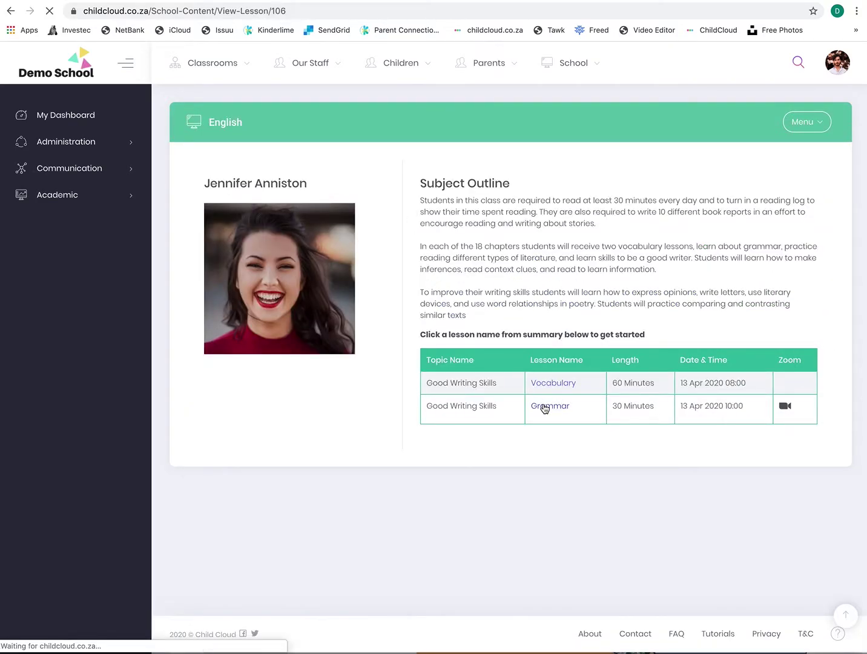
left_click(40, 195)
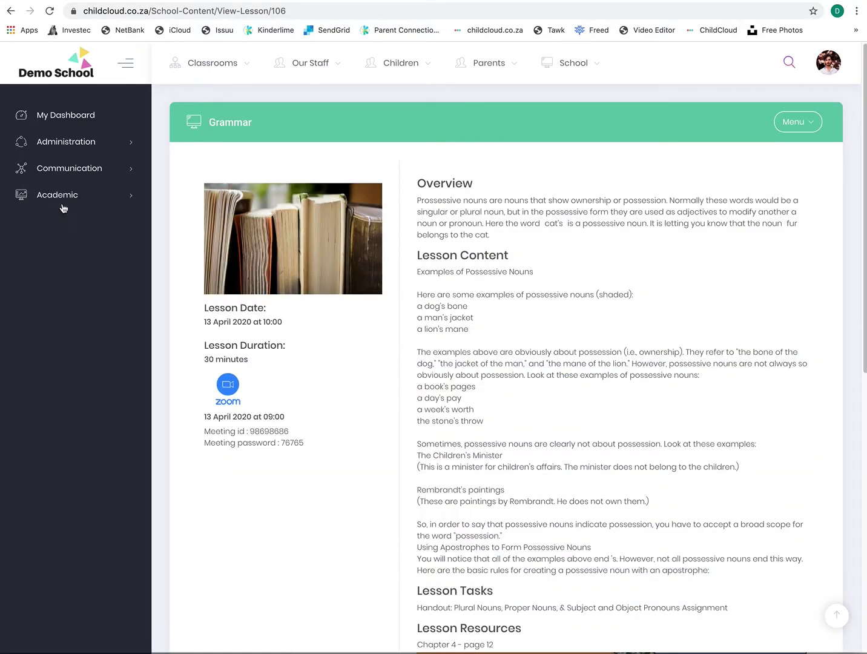
left_click(796, 121)
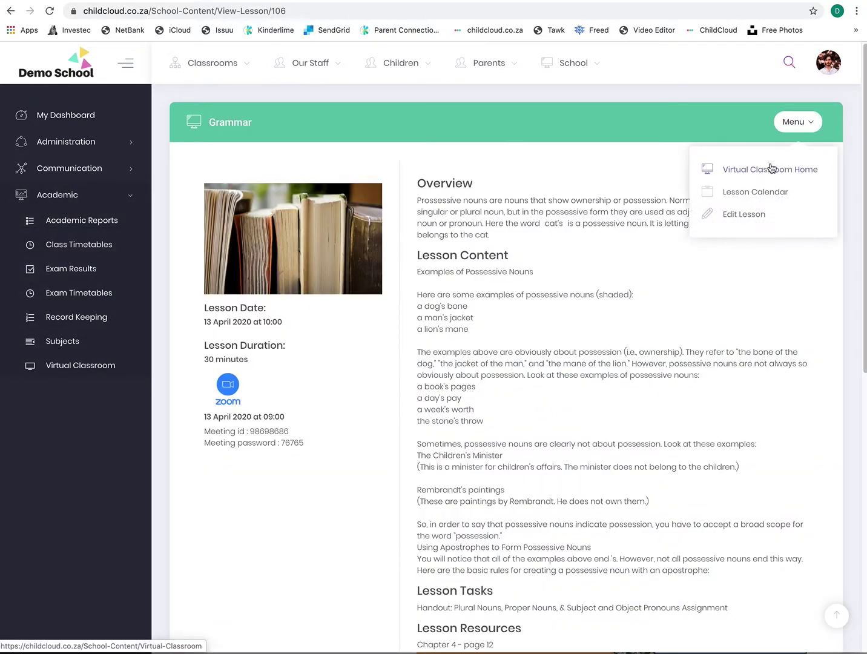
left_click(756, 172)
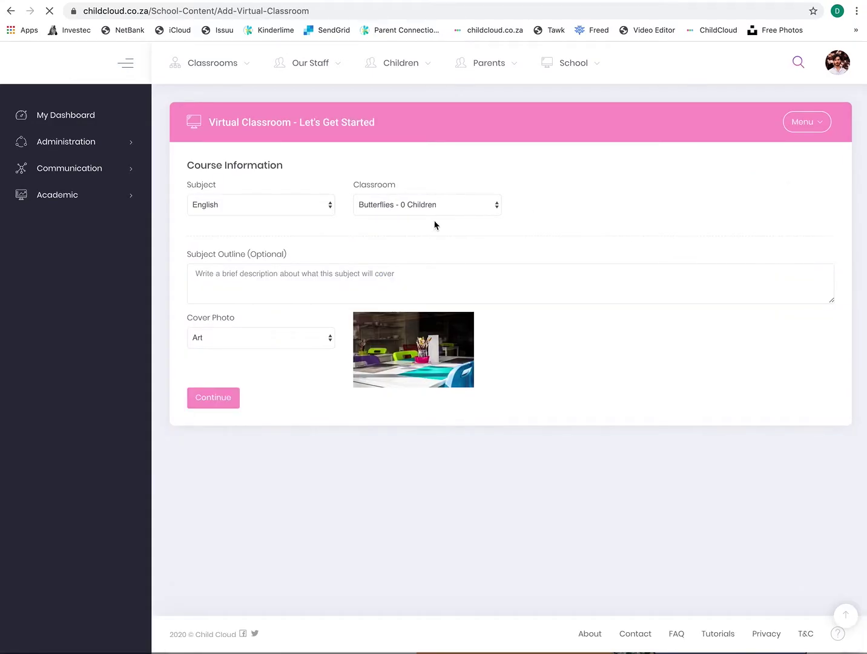
- Create a Science course for the Sharks classroom with the subject outline "XXXXXX" and the Natural Science cover photo
left_click(290, 204)
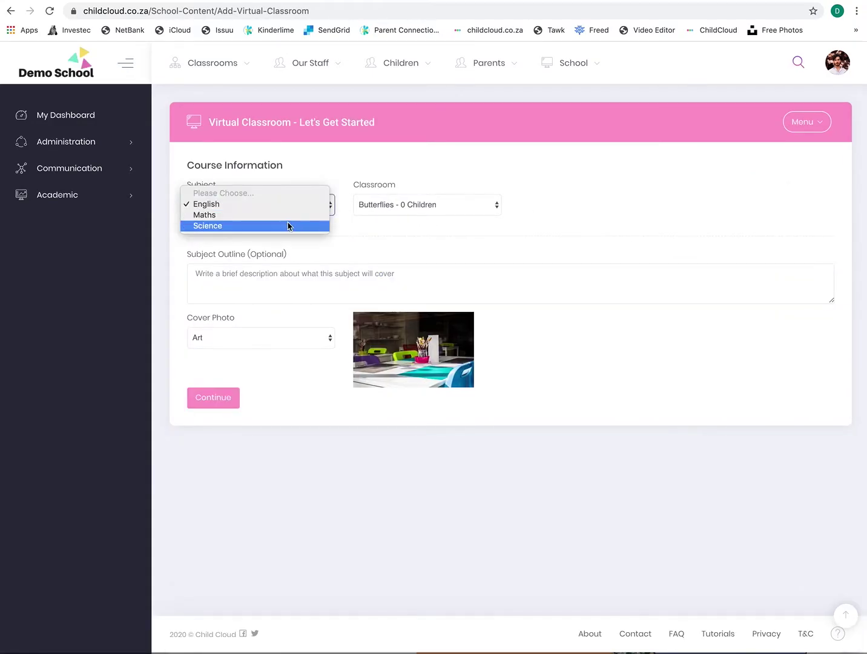
left_click(291, 226)
left_click(394, 209)
left_click(393, 225)
left_click(261, 279)
type("XXXXXX")
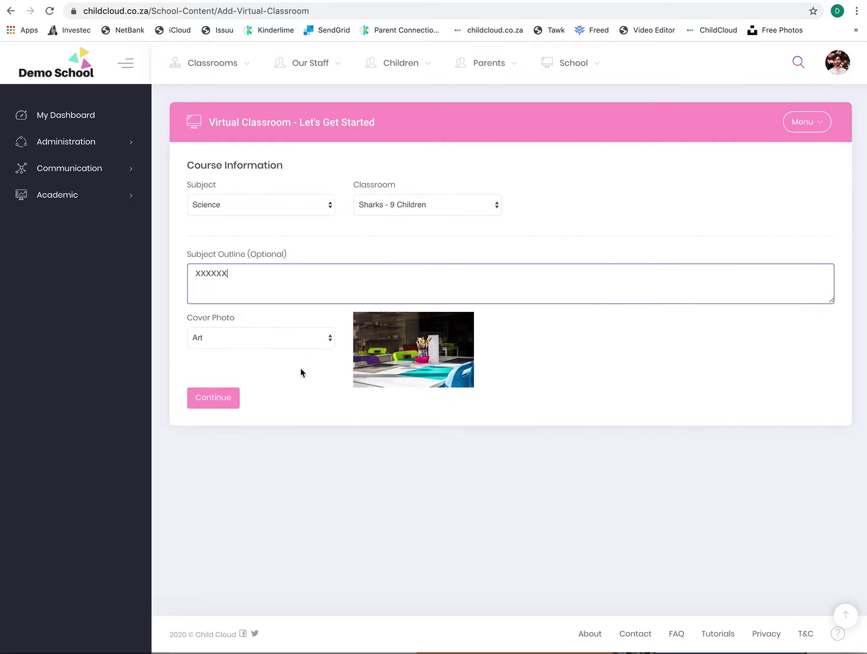
left_click(273, 337)
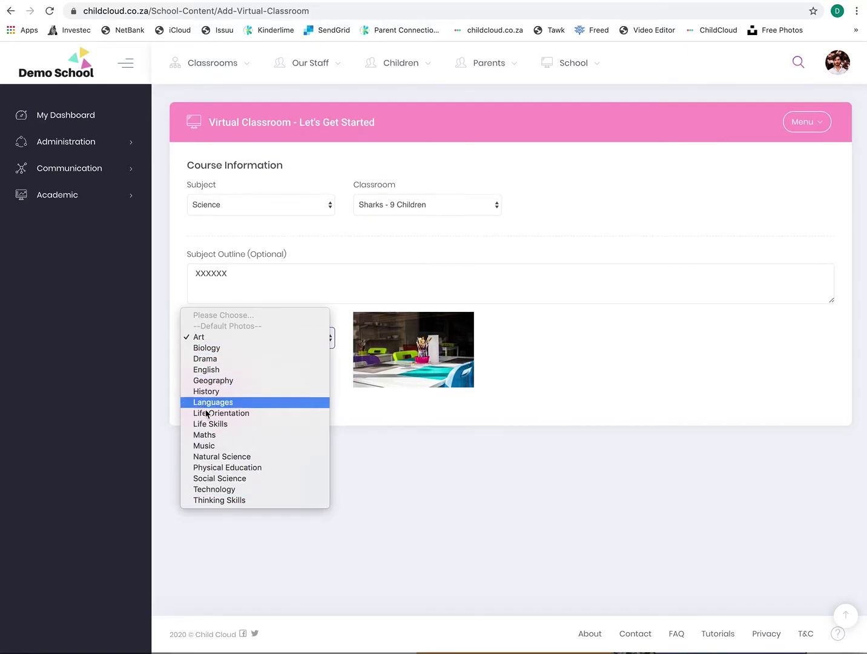
left_click(226, 457)
left_click(202, 405)
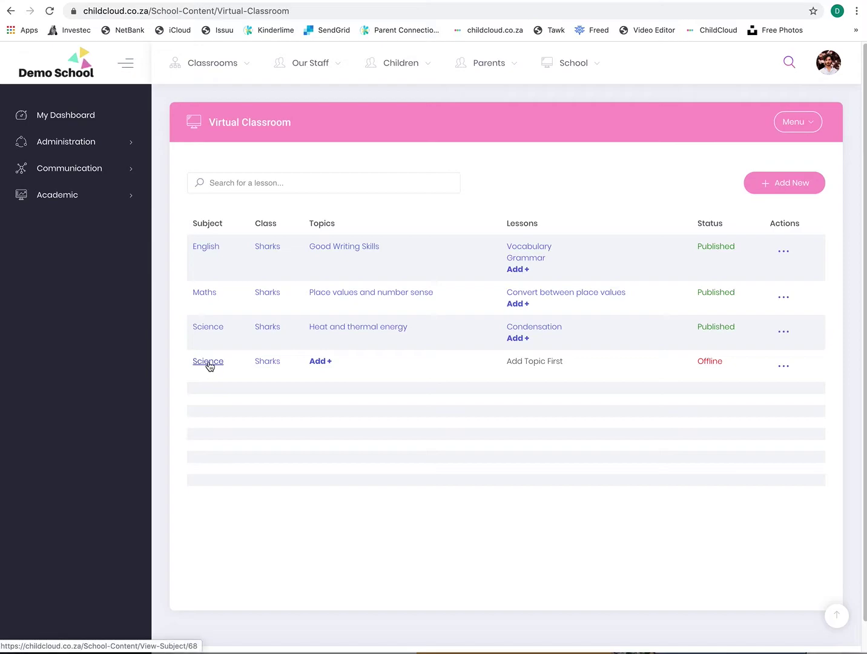
- Add the topic "Refraction" to the offline Science subject of the Sharks class
left_click(320, 362)
left_click(459, 146)
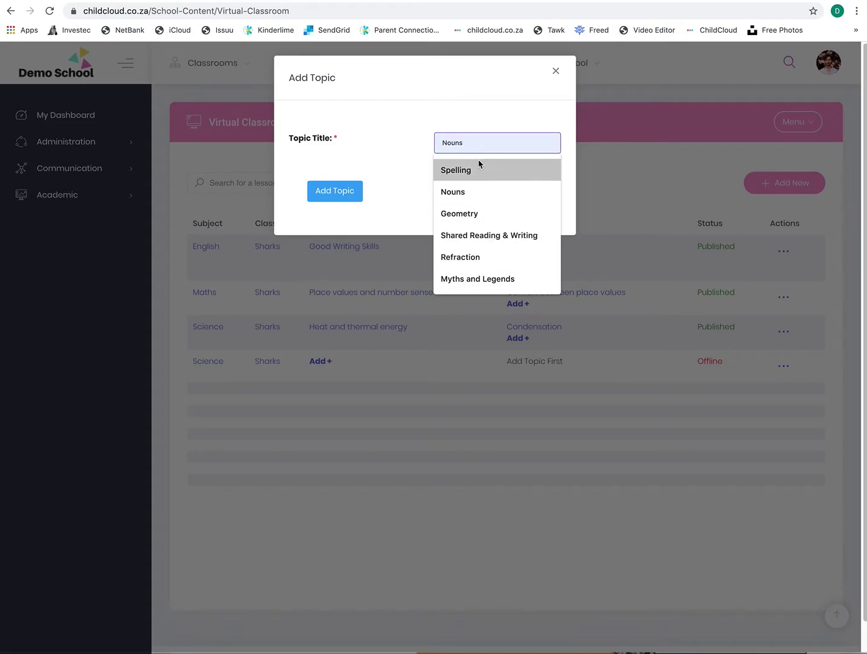
left_click(474, 260)
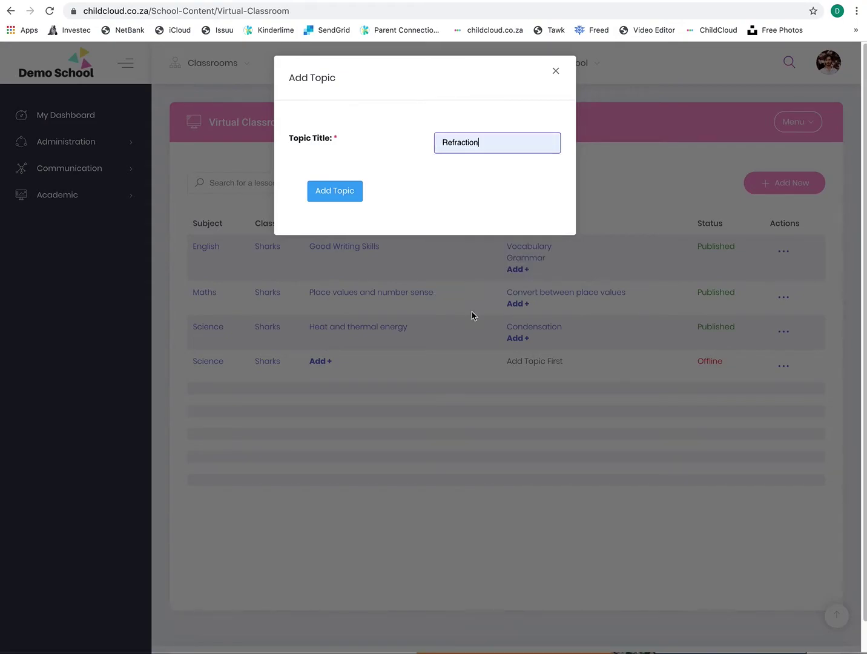
left_click(342, 195)
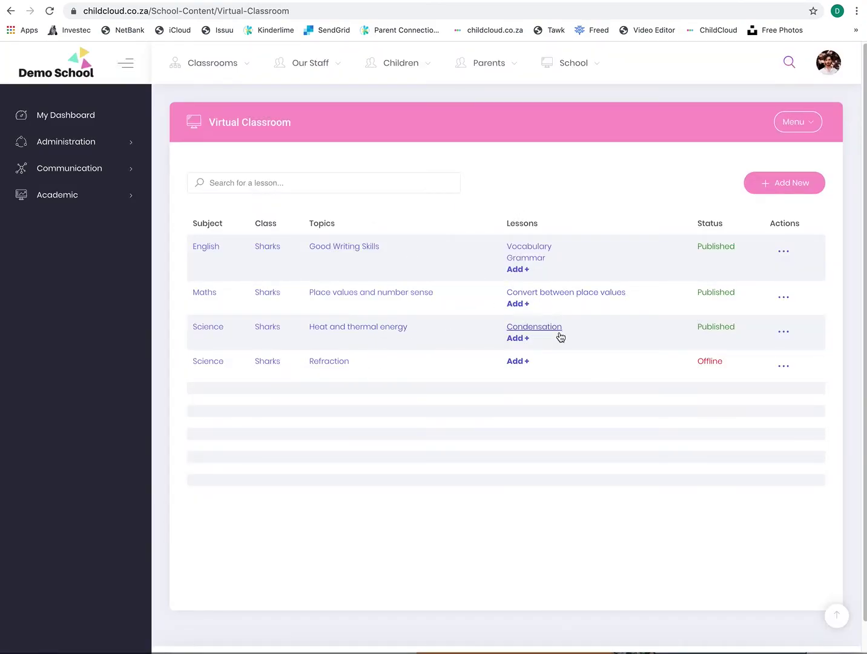
- Start a new lesson under the Refraction topic titled "Lesson 1" with the overview "XX"
left_click(521, 362)
left_click(300, 193)
left_click(300, 194)
left_click(266, 240)
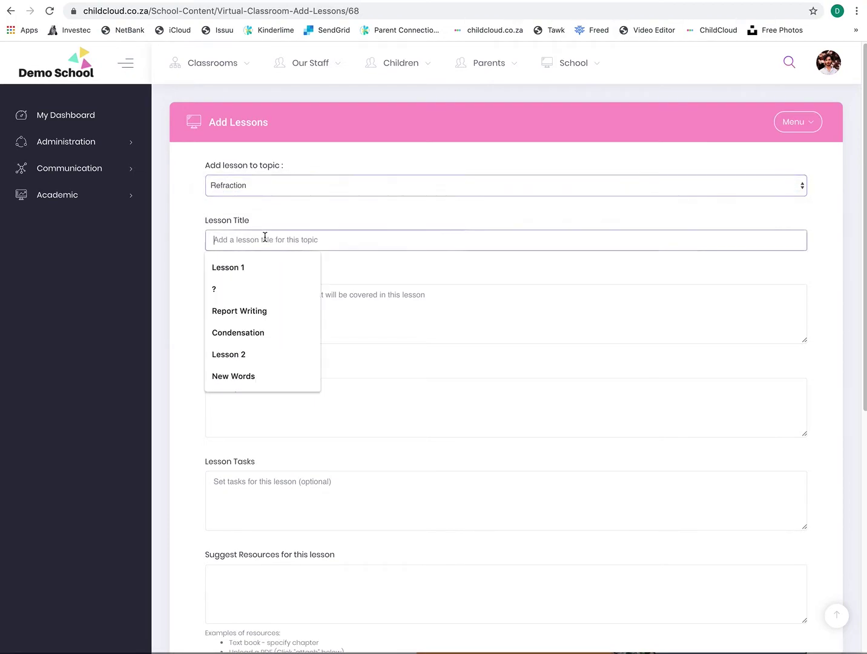
left_click(248, 267)
left_click(244, 305)
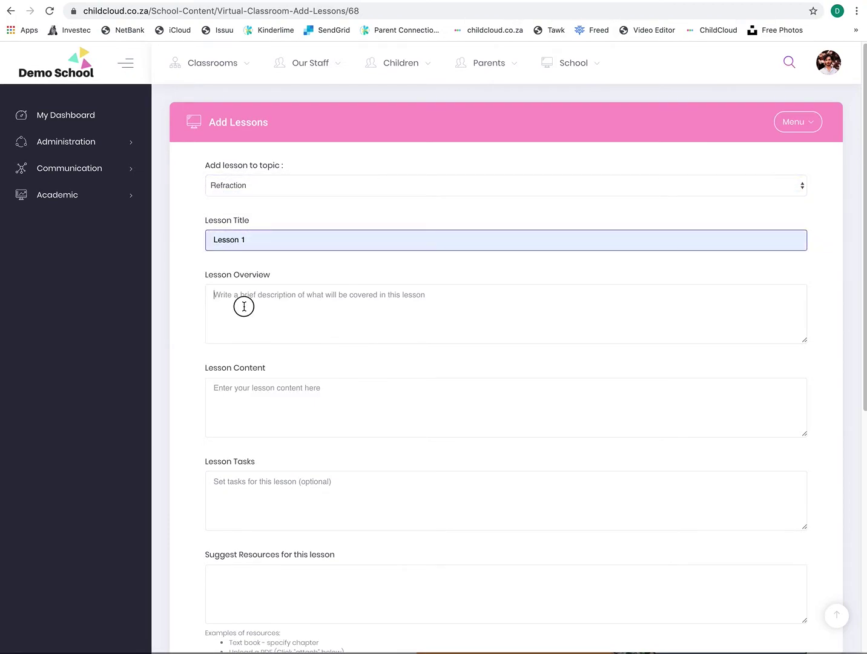
type("XX")
- Enter "XXX" as lesson content and tasks, and suggest the resources "xxx", "Chapter 12" and "Pages 12" without a file upload
left_click(252, 395)
type("XXX")
scroll(248, 322, "down", 4)
left_click(242, 267)
type("XXX")
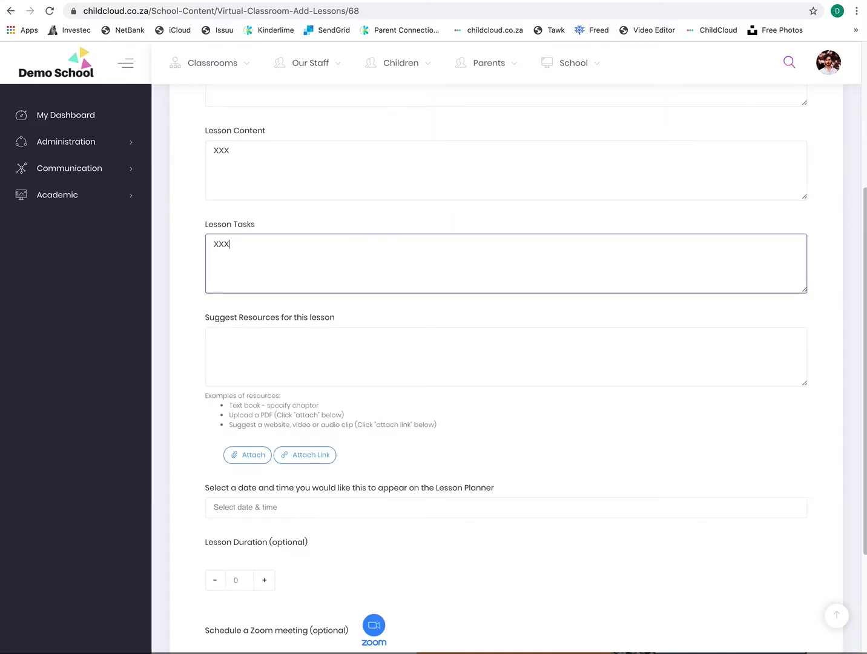
left_click(245, 353)
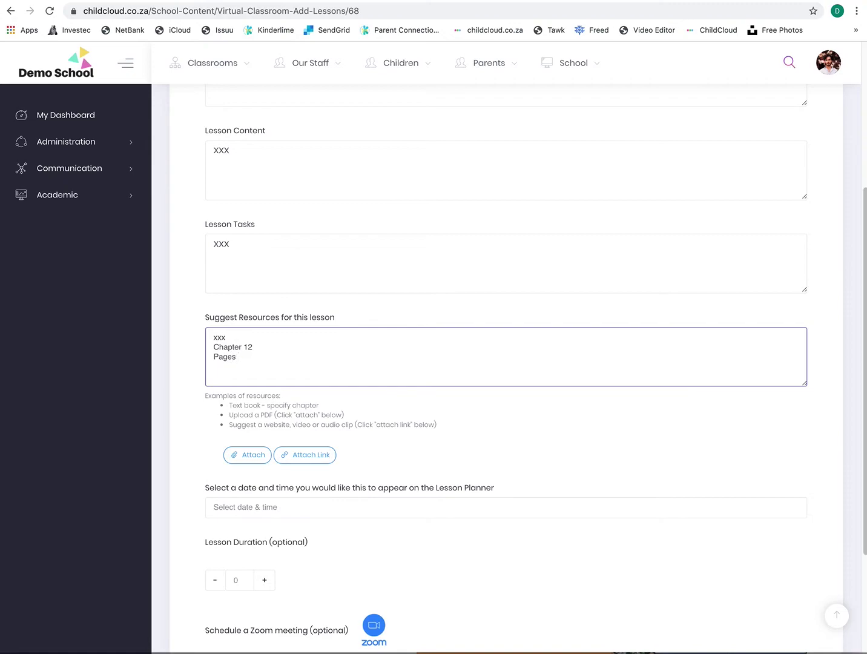
left_click(275, 453)
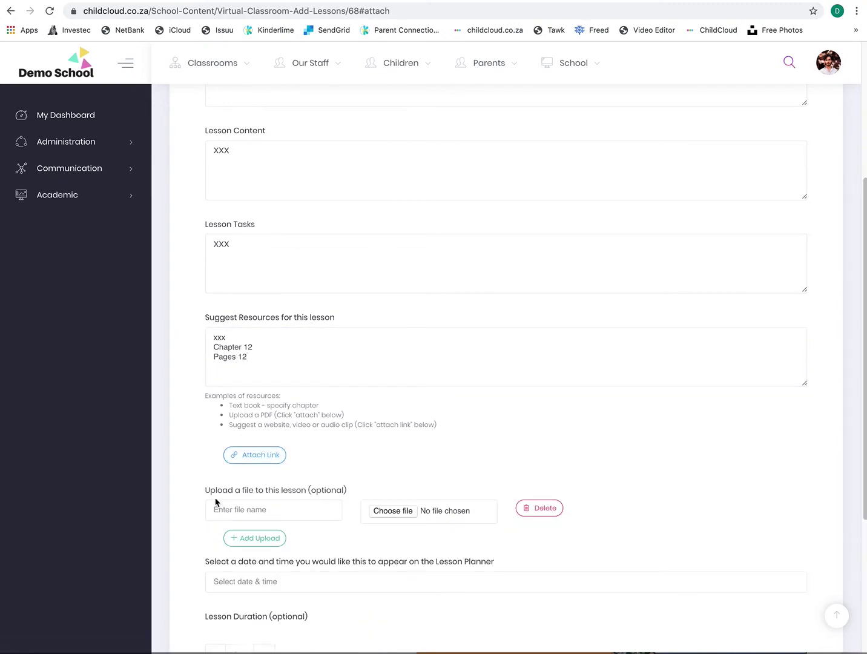
left_click(540, 508)
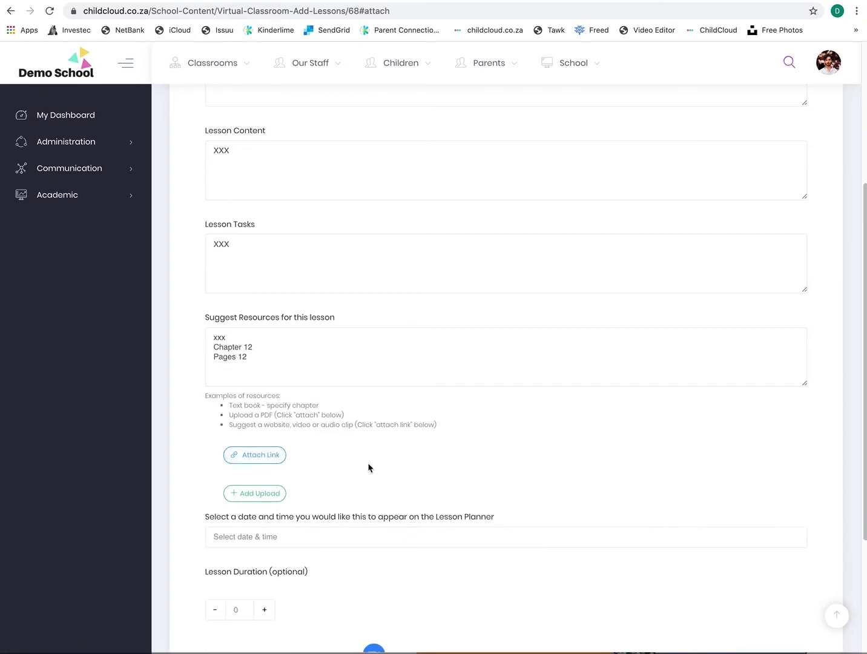
- Schedule the lesson on the Lesson Planner for 12 May 2020 09:00 with a duration of 30 minutes
scroll(381, 480, "down", 3)
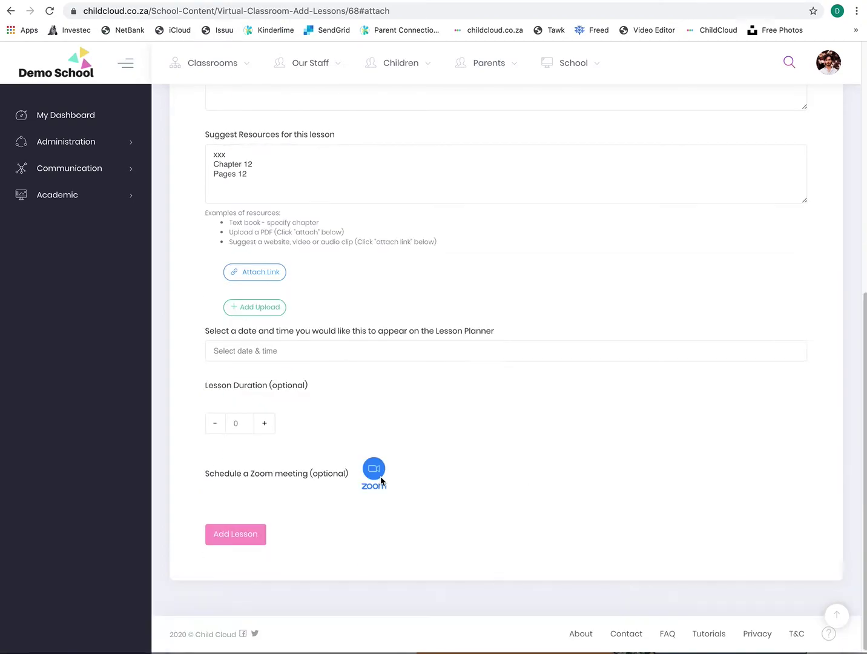
left_click(236, 350)
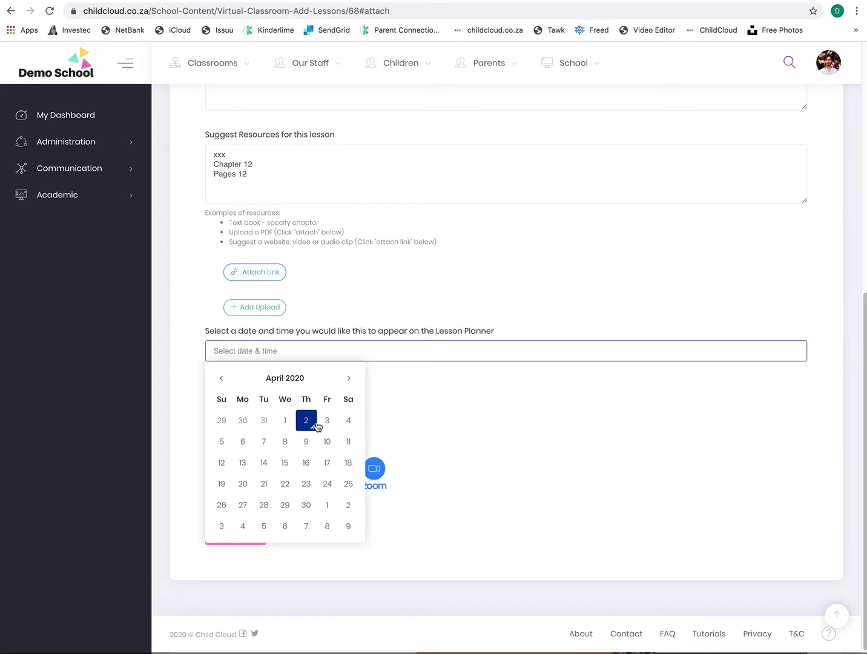
left_click(349, 381)
left_click(264, 463)
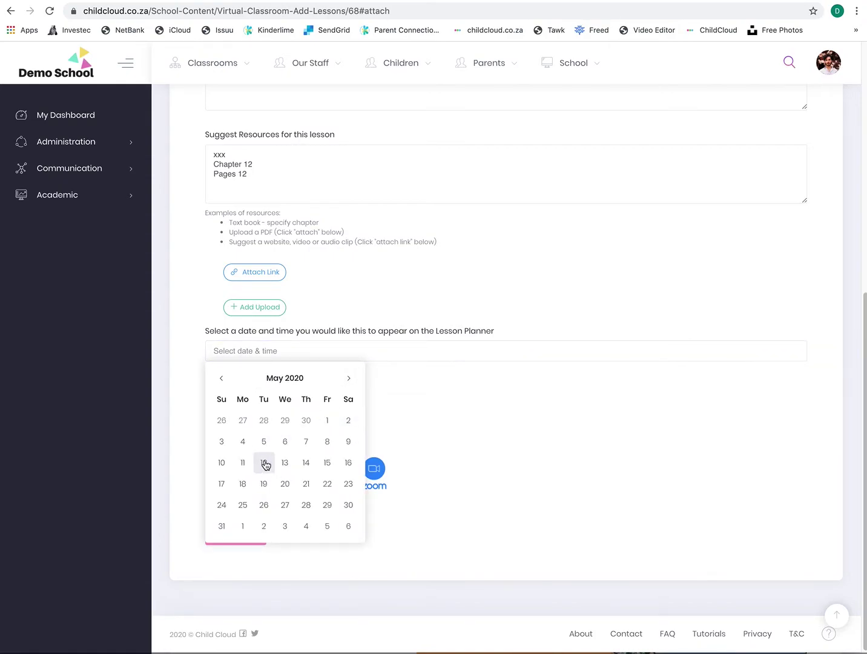
left_click(268, 435)
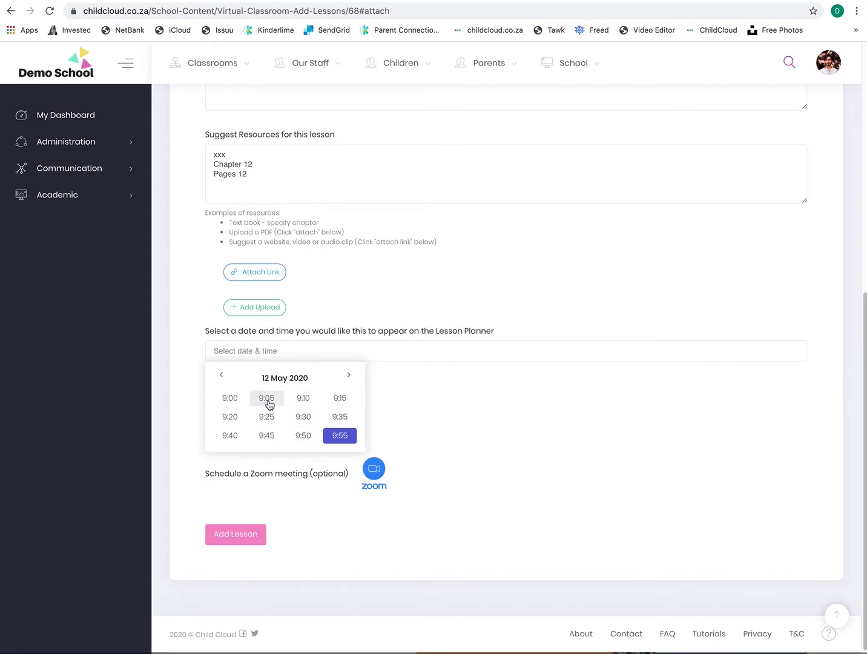
left_click(229, 400)
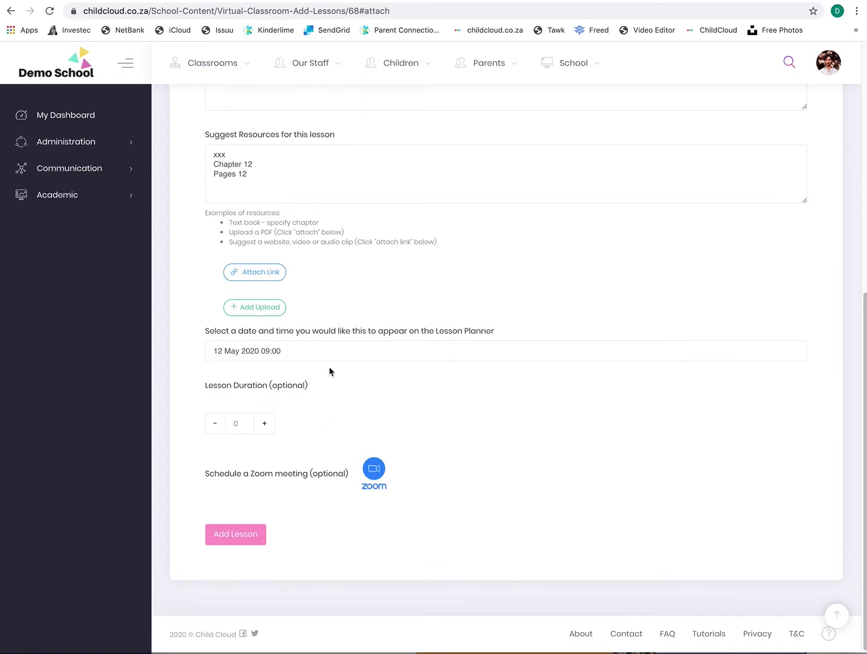
left_click(264, 423)
- Add a Zoom meeting to the lesson and fill in its meeting ID and meeting password
left_click(374, 469)
scroll(303, 479, "down", 3)
left_click(248, 423)
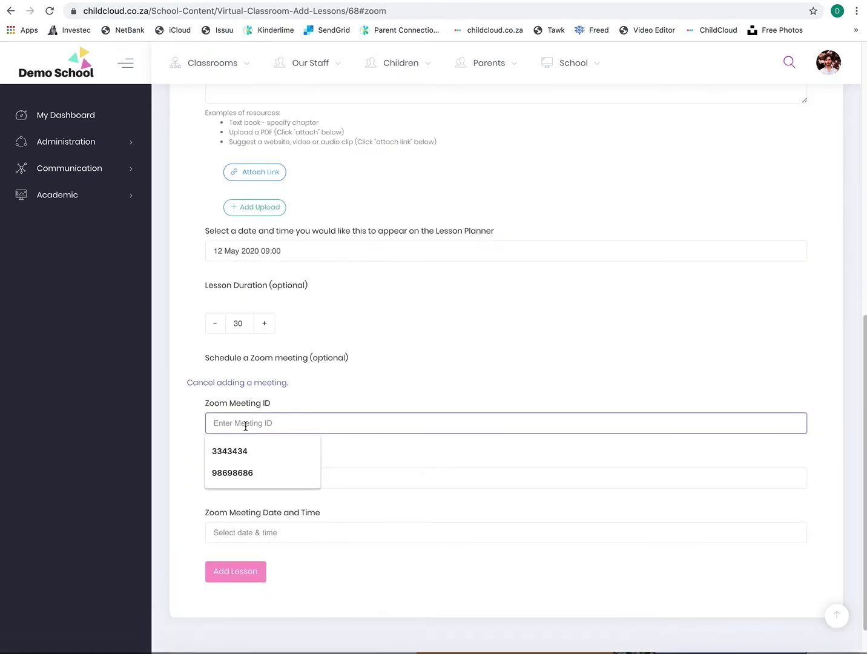
left_click(239, 451)
left_click(245, 478)
left_click(241, 506)
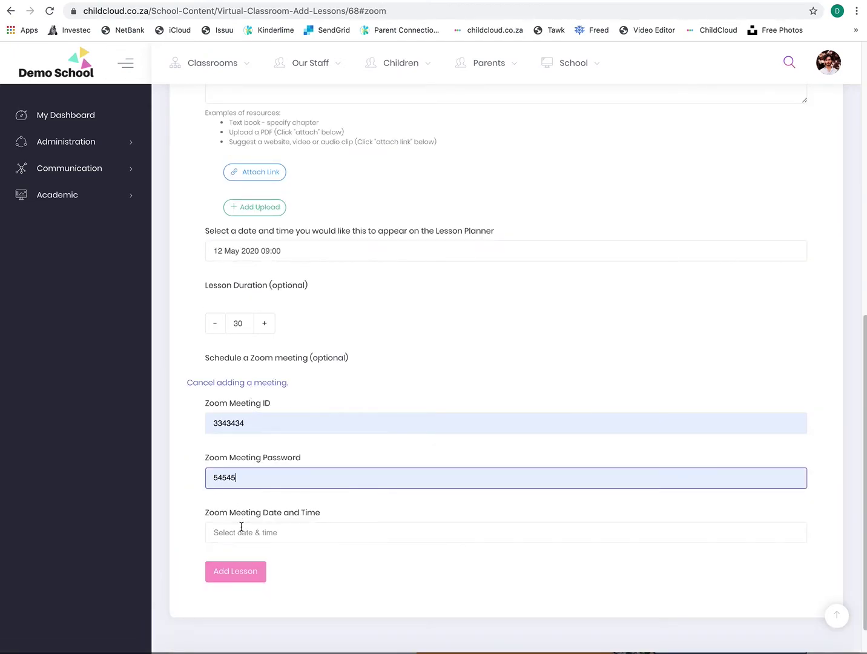
- Set the Zoom meeting date and time to 13 April 2020 09:00 and add the lesson
left_click(241, 529)
scroll(285, 582, "down", 2)
left_click(305, 550)
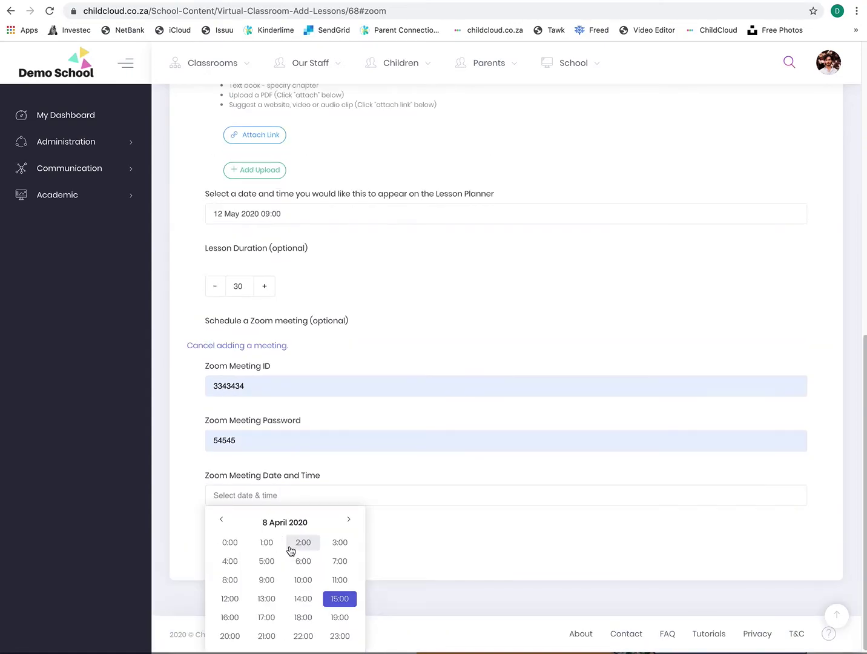
left_click(349, 519)
left_click(349, 519)
left_click(349, 519)
left_click(349, 519)
left_click(267, 578)
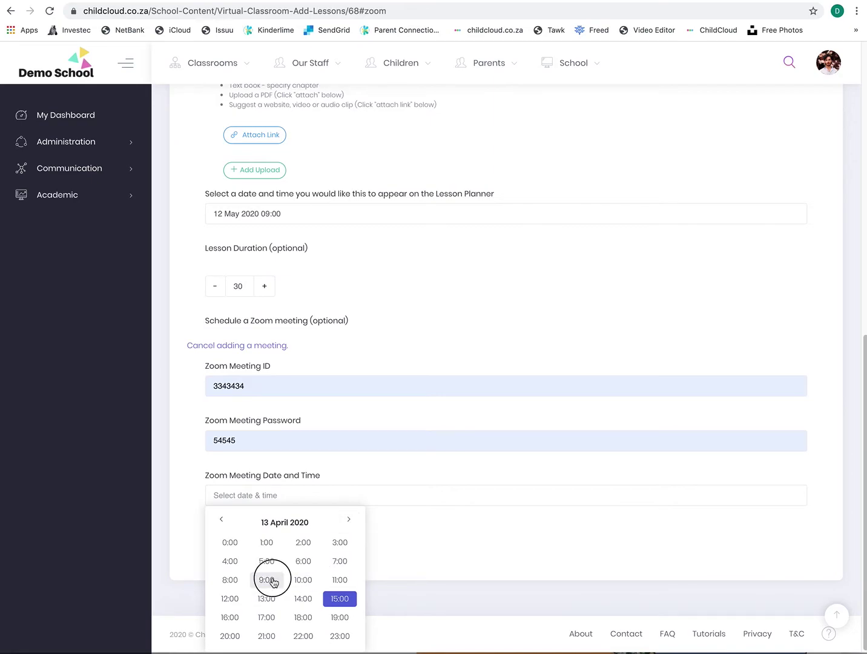
left_click(230, 543)
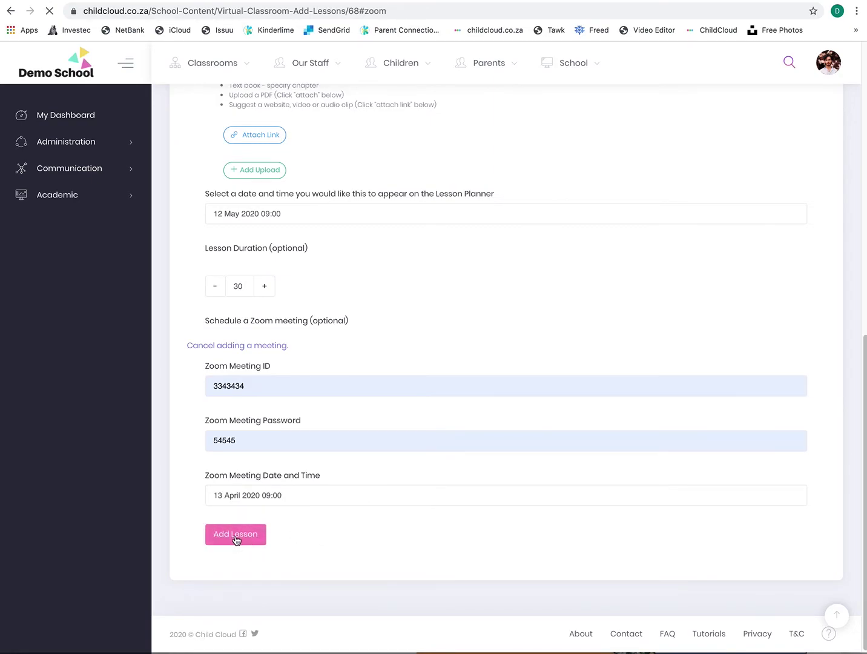
left_click(235, 538)
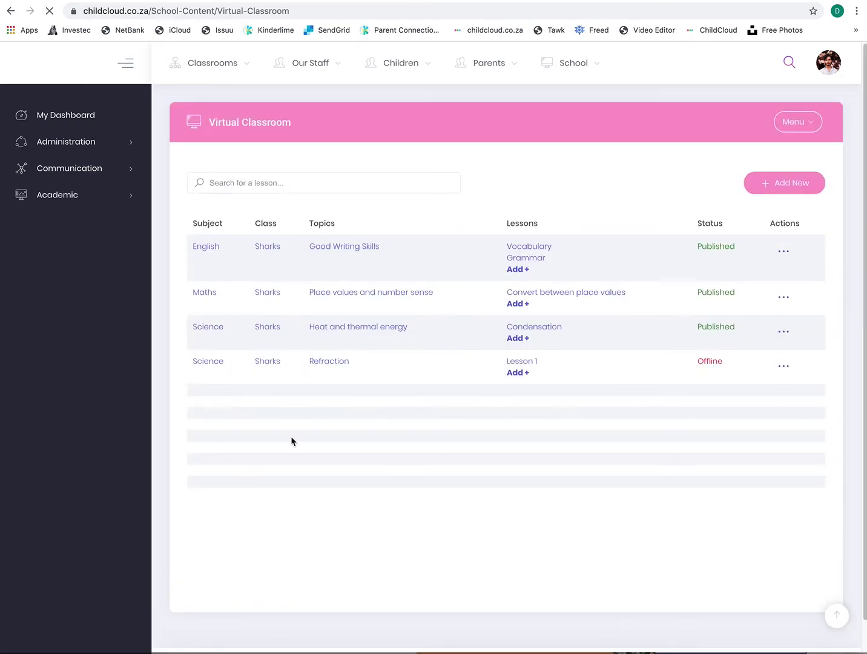
- Preview the offline Science subject and open its Lesson 1 under the Refraction topic
left_click(783, 366)
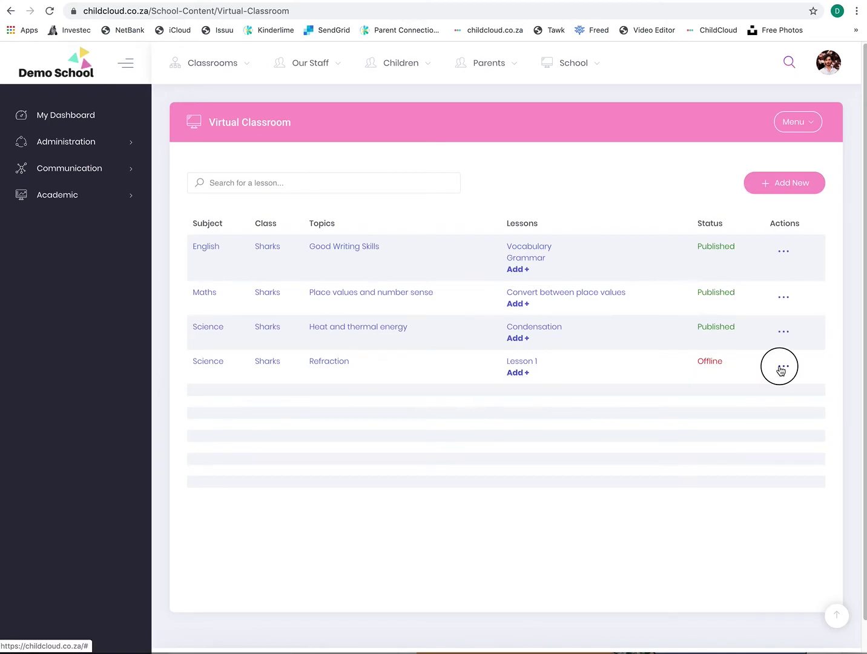
left_click(718, 460)
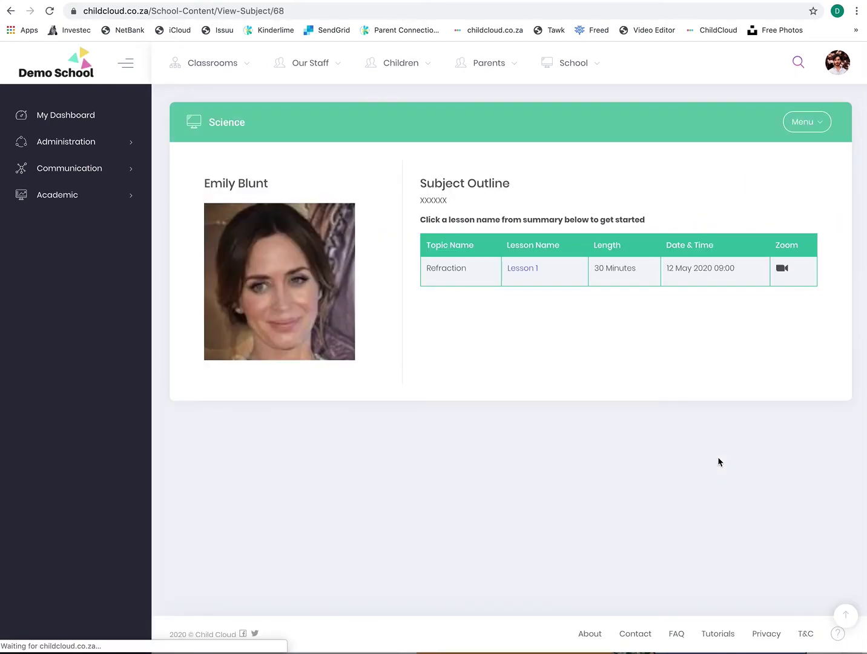
left_click(526, 268)
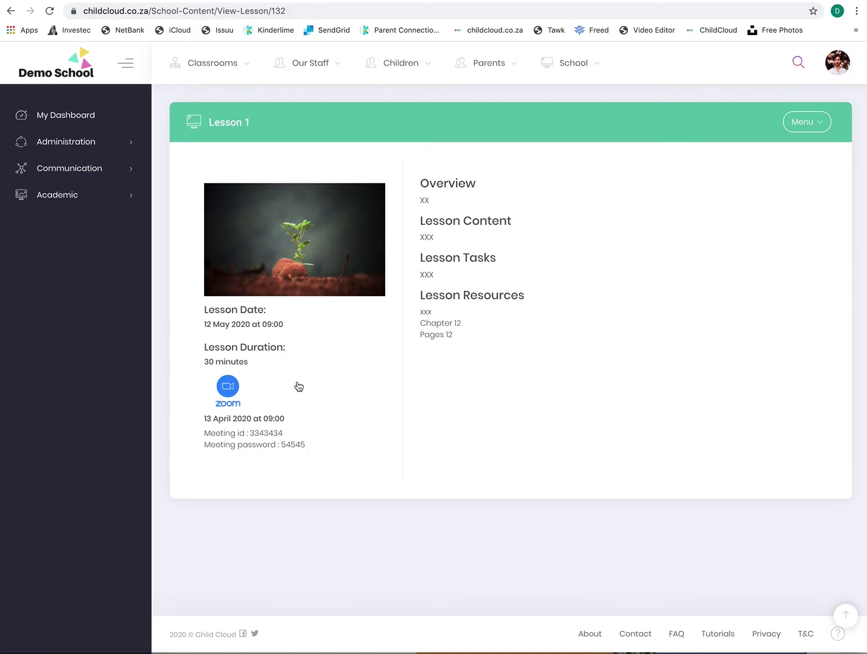
- Edit Lesson 1, replacing its overview with "iugiuguig", and save the lesson
left_click(816, 122)
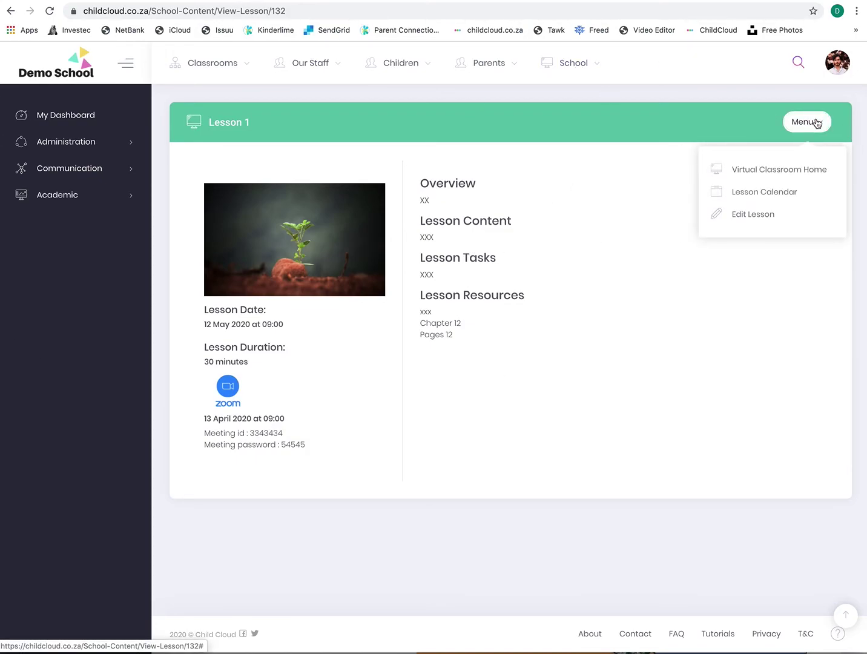
left_click(751, 215)
scroll(453, 400, "down", 10)
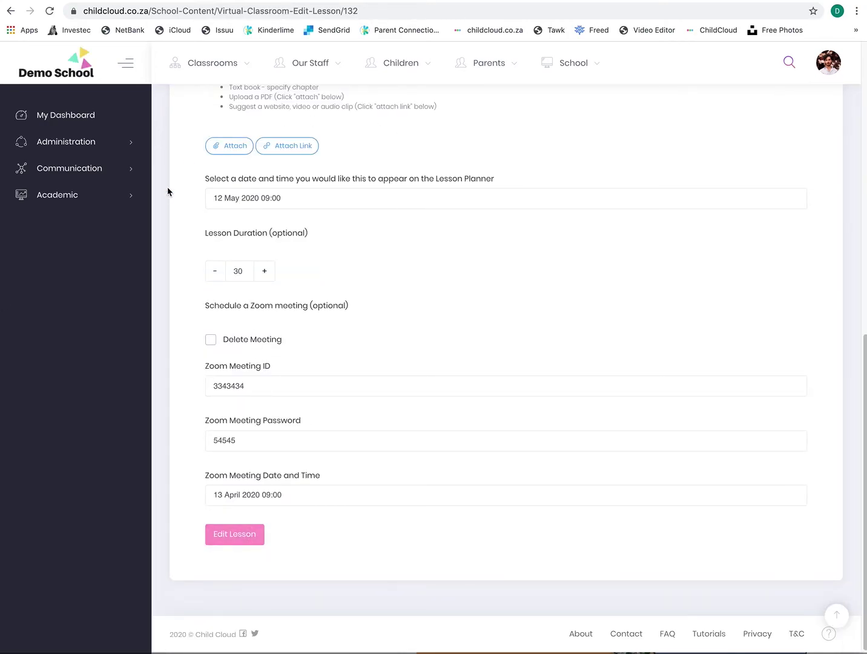
scroll(427, 303, "up", 4)
scroll(427, 302, "up", 4)
left_click_drag(259, 251, 193, 248)
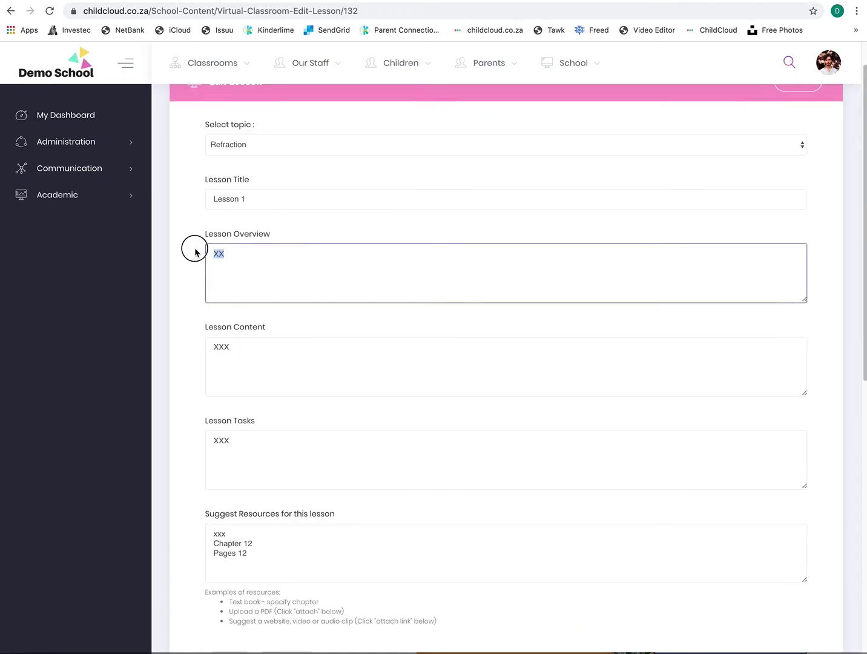
type("iugiuguig")
scroll(203, 255, "down", 8)
left_click(234, 534)
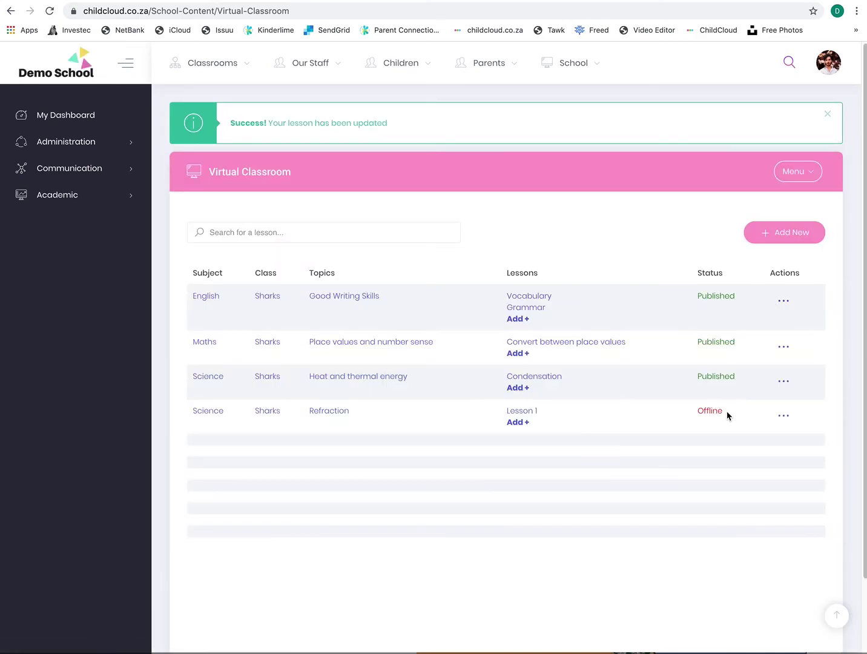
- Publish the offline Science subject containing the Refraction topic
left_click(783, 415)
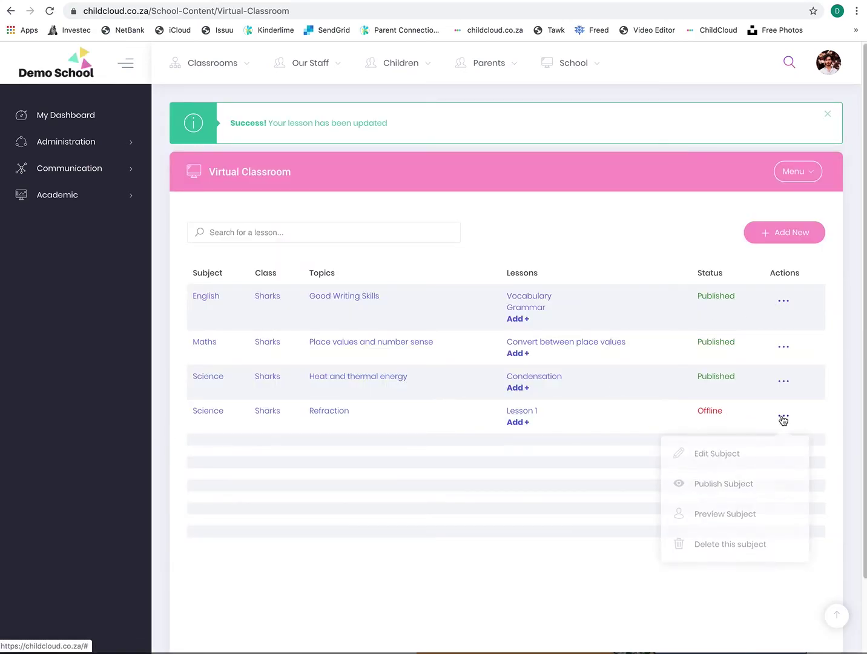
left_click(713, 484)
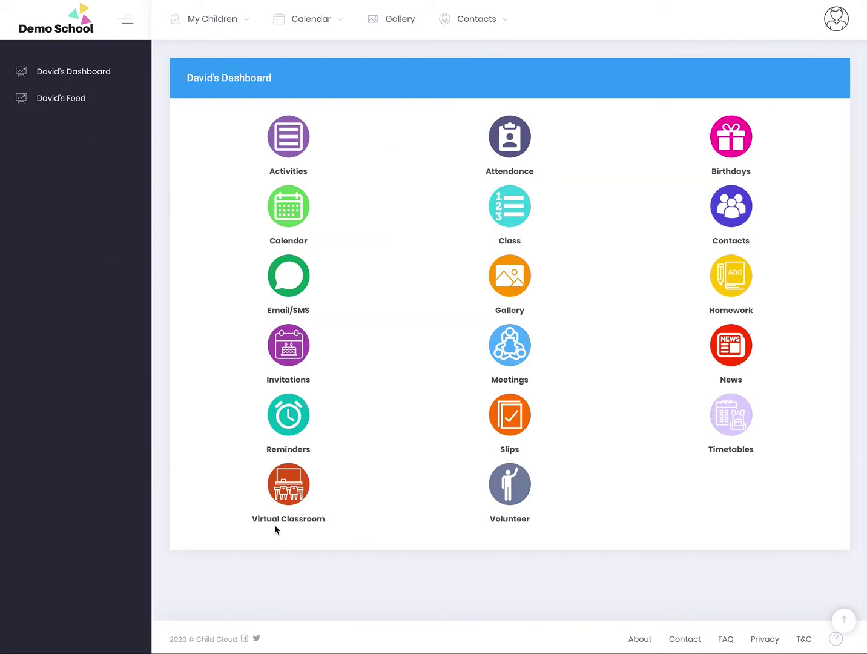
- Open the Virtual Classroom from the parent's dashboard and view the lessons of the Science subject outlined "XXXXXX"
left_click(298, 485)
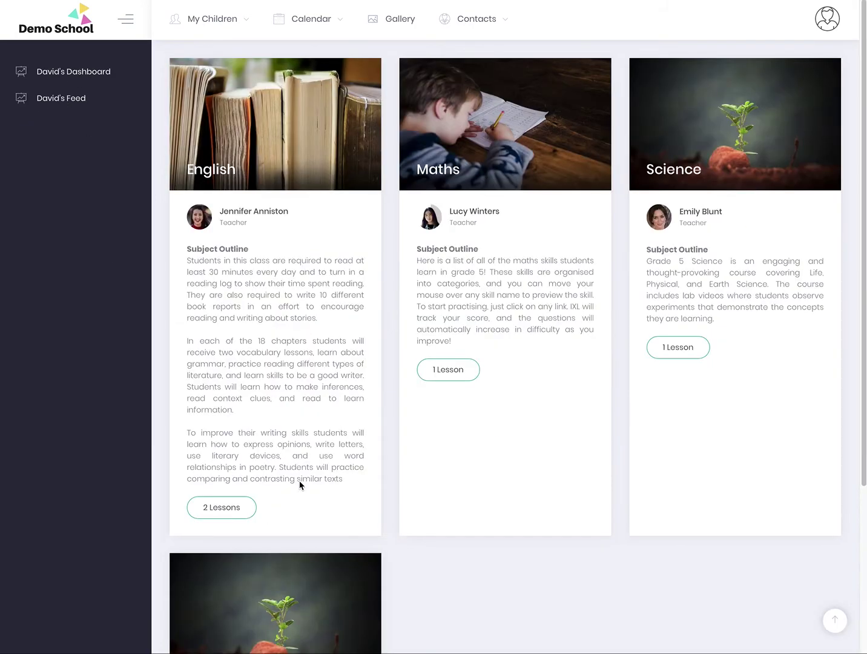
scroll(436, 438, "down", 4)
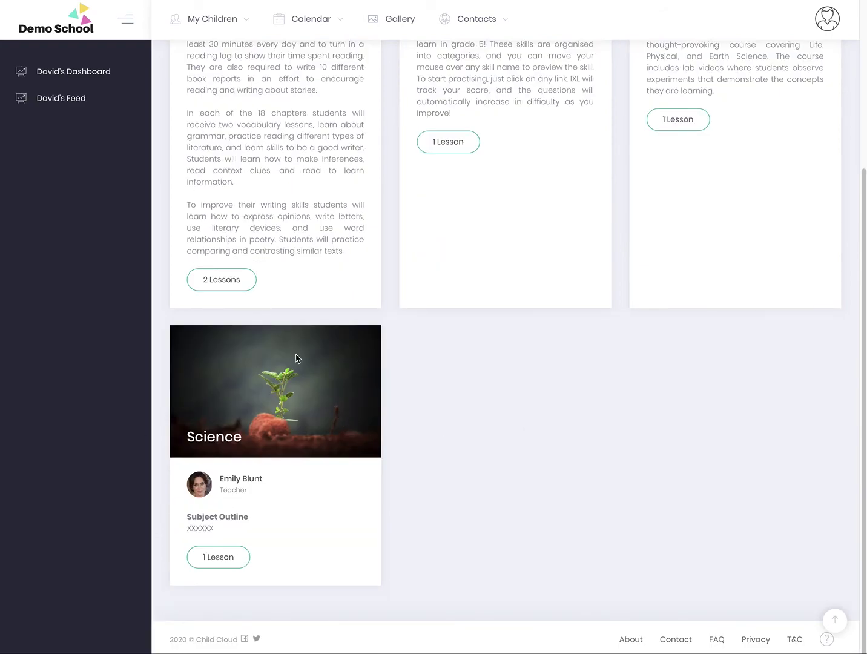
left_click(218, 557)
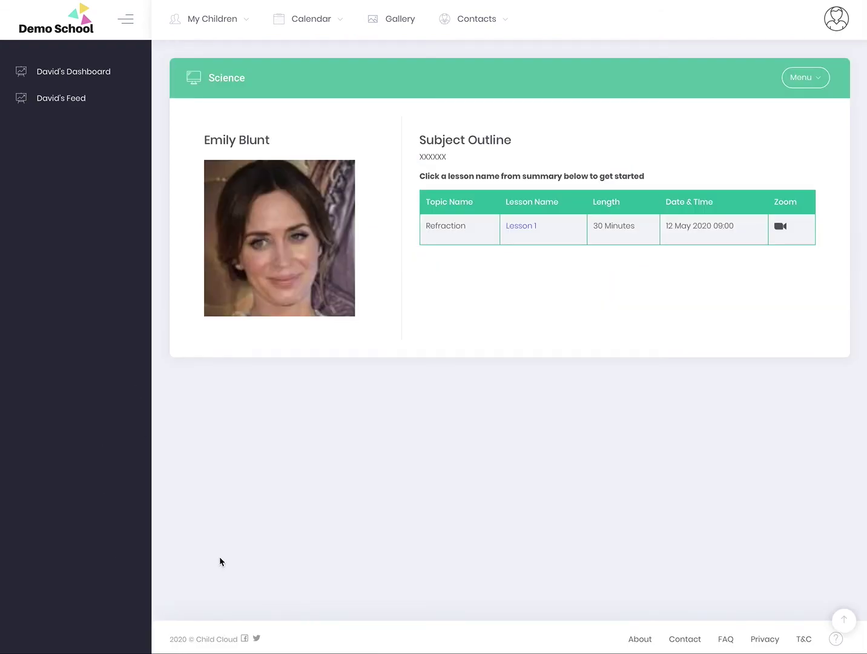